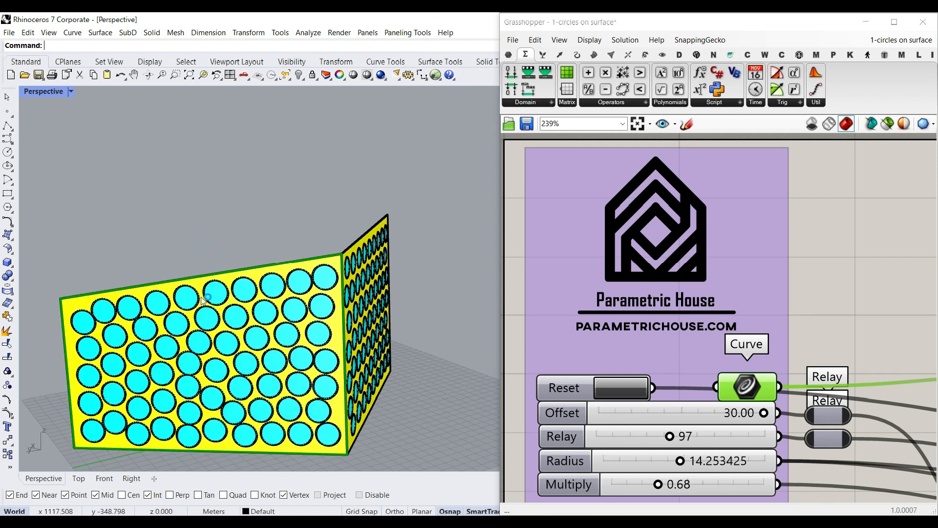
Step: Adjust the circle packing sliders to Relay 69, Radius 14.344210 and Multiply 0.72, resetting the simulation between changes
{"action": "right_click_drag", "start_coordinate": [154, 333], "coordinate": [205, 295], "text": "shift"}
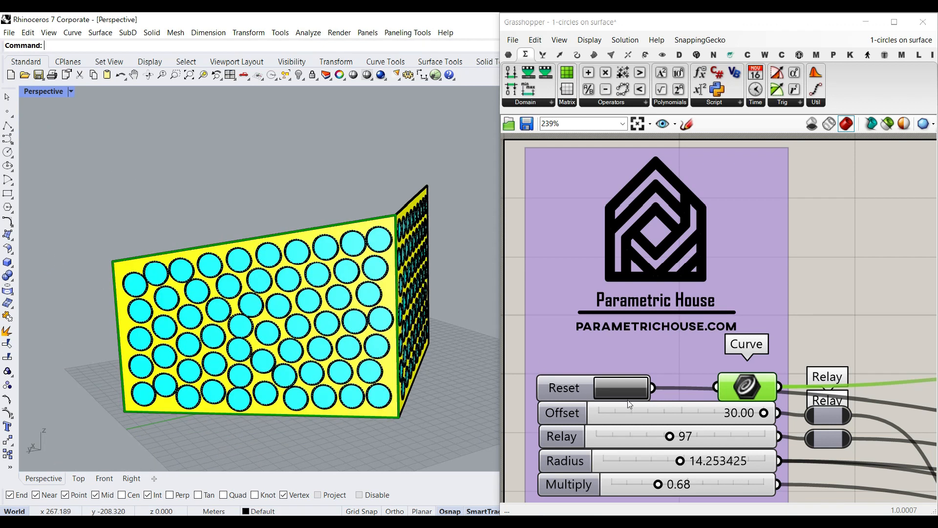
{"action": "left_click_drag", "start_coordinate": [680, 461], "coordinate": [652, 465]}
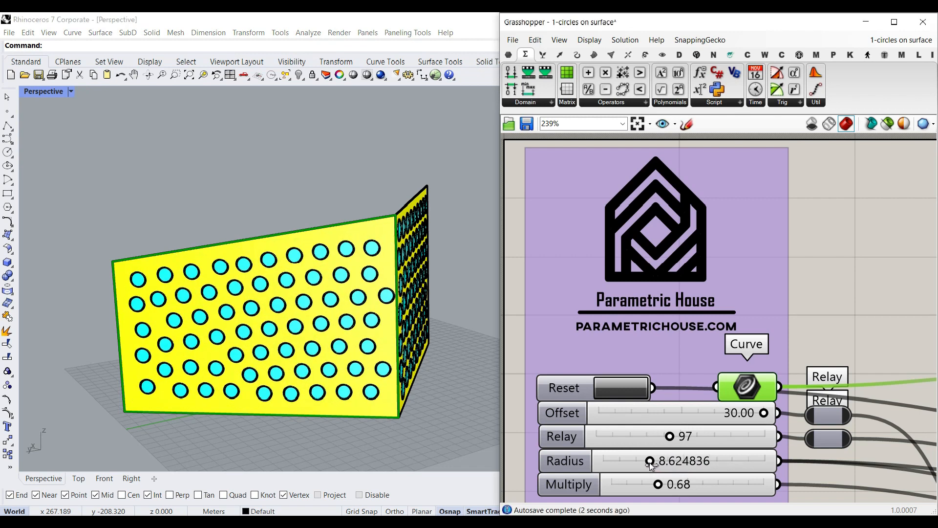
{"action": "left_click", "coordinate": [623, 390]}
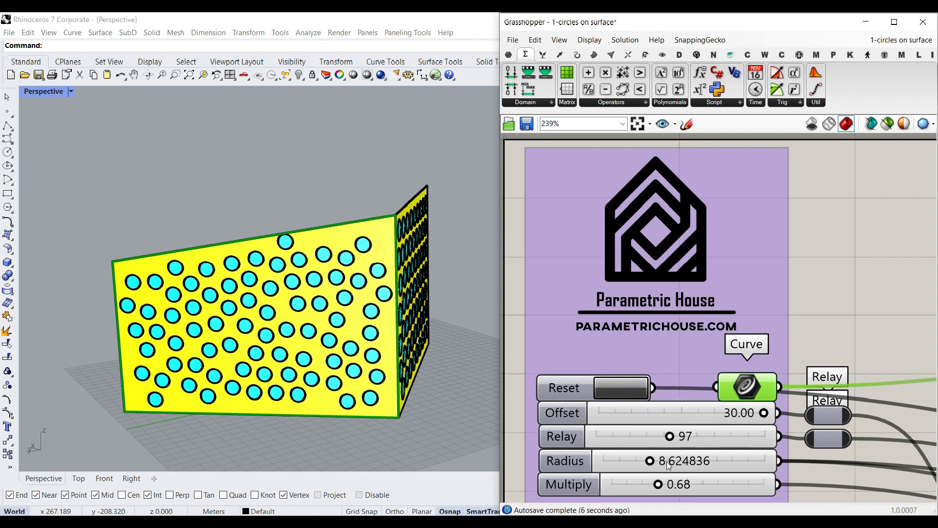
{"action": "left_click_drag", "start_coordinate": [671, 438], "coordinate": [645, 438]}
{"action": "left_click", "coordinate": [624, 388]}
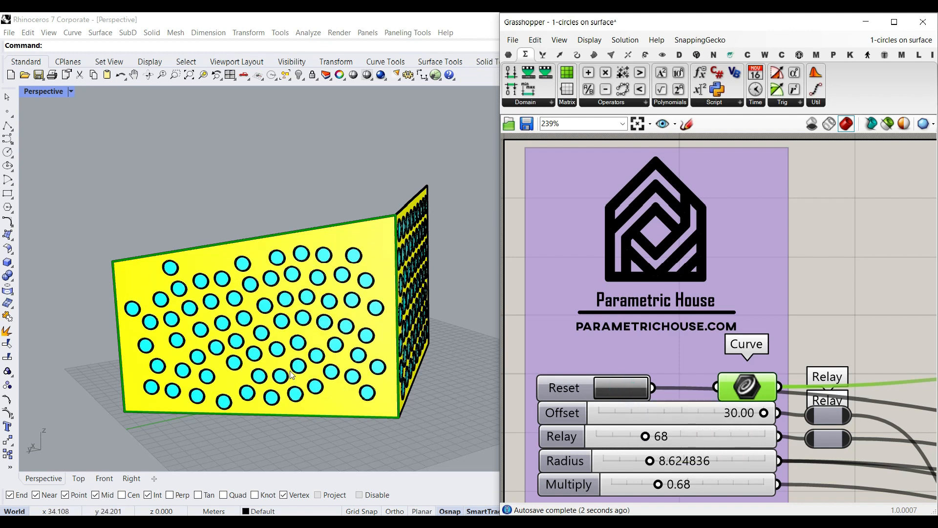
{"action": "left_click_drag", "start_coordinate": [646, 464], "coordinate": [667, 484]}
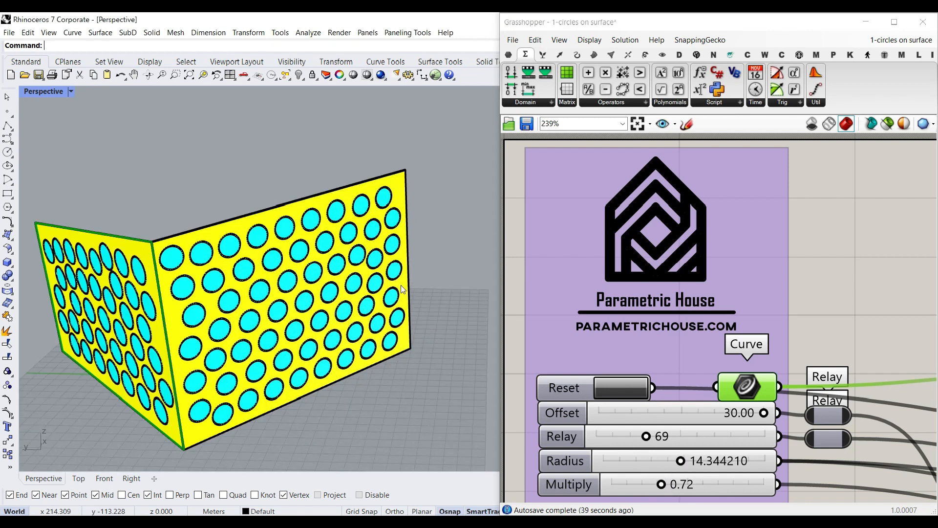
Step: Move the upper outer corner point of the second wall's boundary curve downward and deselect it
{"action": "right_click_drag", "start_coordinate": [401, 290], "coordinate": [358, 268]}
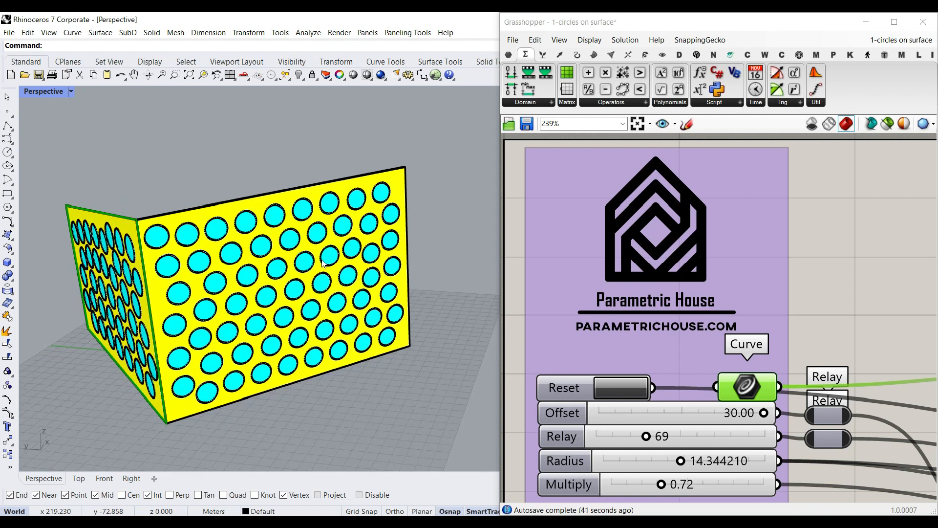
{"action": "left_click", "coordinate": [363, 177]}
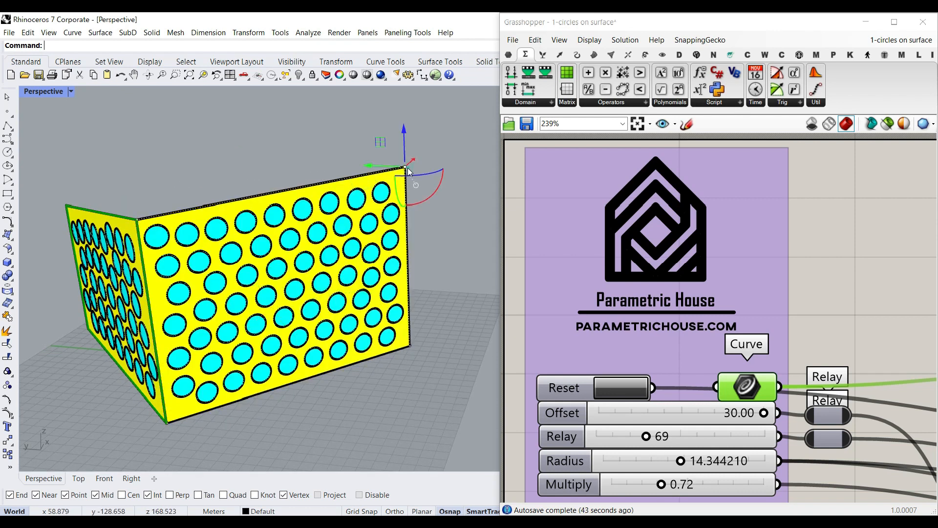
{"action": "left_click_drag", "start_coordinate": [406, 148], "coordinate": [414, 248]}
{"action": "left_click", "coordinate": [453, 231]}
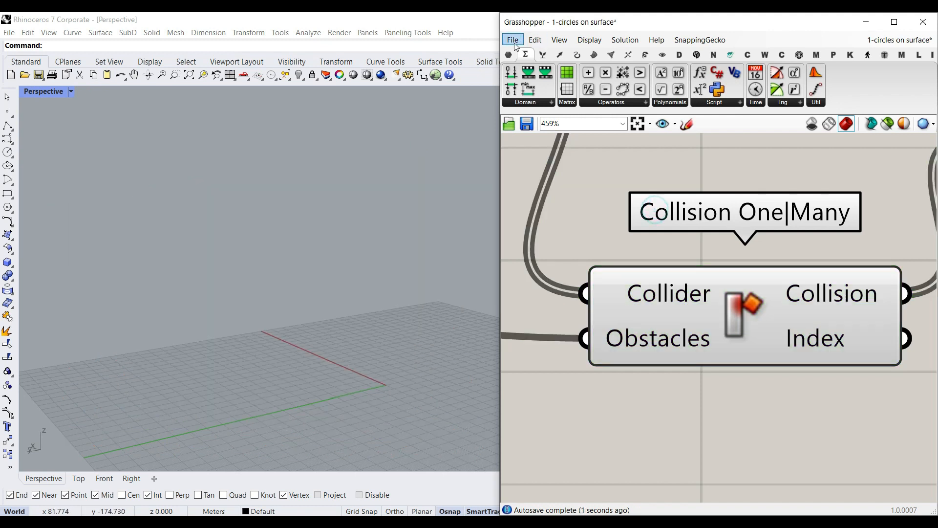
Step: Create a new empty Grasshopper definition
{"action": "left_click", "coordinate": [513, 40]}
{"action": "left_click", "coordinate": [514, 52]}
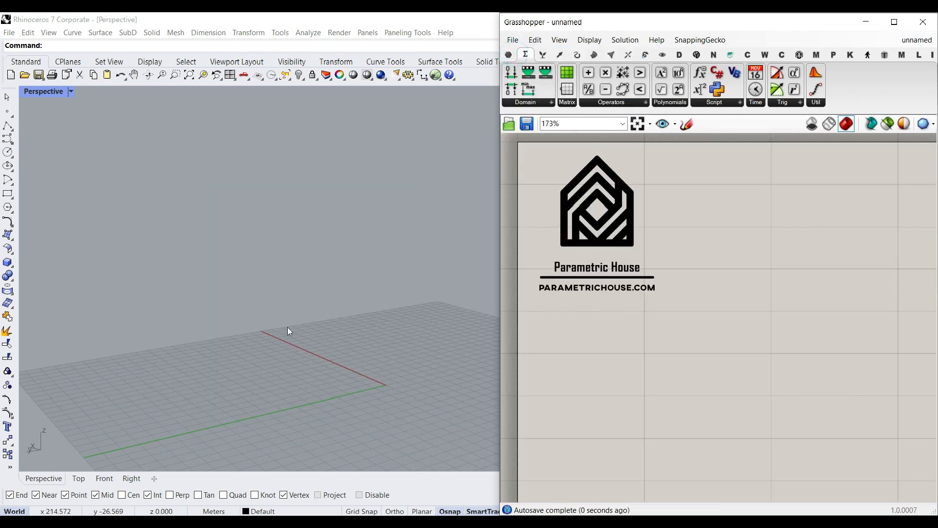
Step: Draw a closed degree-3 control point curve with seven points, forming a bean shape around the origin of the Rhino grid
{"action": "scroll", "coordinate": [330, 310], "scroll_direction": "down", "scroll_amount": 10}
{"action": "mouse_move", "coordinate": [316, 322]}
{"action": "right_mouse_down"}
{"action": "mouse_move", "coordinate": [301, 328]}
{"action": "mouse_move", "coordinate": [315, 337]}
{"action": "right_mouse_up"}
{"action": "scroll", "coordinate": [301, 329], "scroll_direction": "up", "scroll_amount": 5}
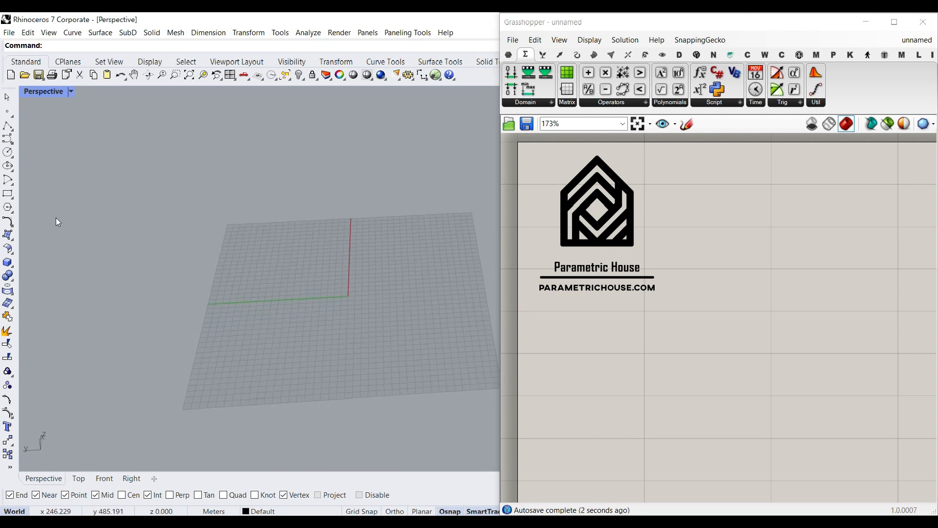
{"action": "left_click", "coordinate": [7, 138]}
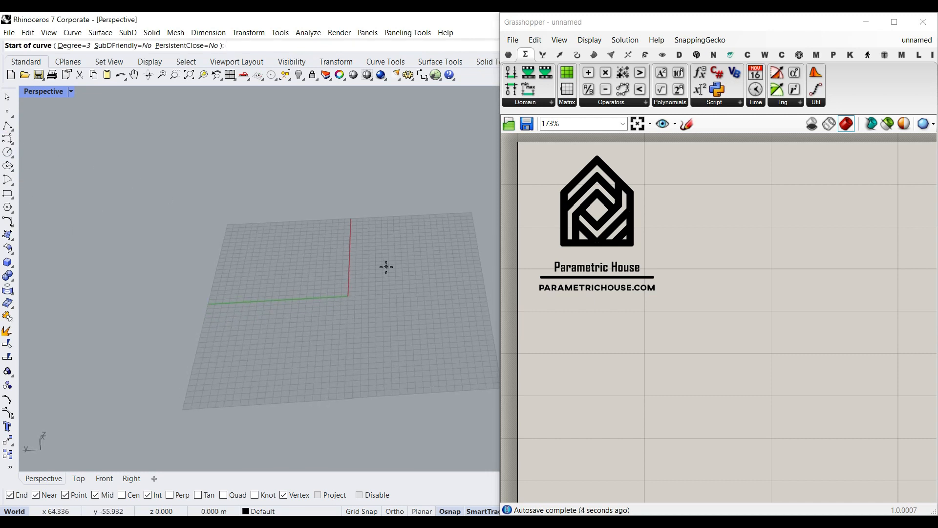
{"action": "left_click", "coordinate": [386, 266]}
{"action": "left_click", "coordinate": [329, 248]}
{"action": "left_click", "coordinate": [291, 294]}
{"action": "left_click", "coordinate": [351, 316]}
{"action": "left_click", "coordinate": [348, 361]}
{"action": "left_click", "coordinate": [427, 346]}
{"action": "left_click", "coordinate": [428, 280]}
{"action": "left_click", "coordinate": [385, 268]}
{"action": "right_click_drag", "start_coordinate": [353, 328], "coordinate": [376, 316]}
{"action": "left_click_drag", "start_coordinate": [344, 341], "coordinate": [315, 333], "text": "shift"}
{"action": "key", "text": "Escape"}
Step: Select the closed curve to show its control points and examine its shape from several angles
{"action": "right_click_drag", "start_coordinate": [382, 281], "coordinate": [419, 266]}
{"action": "scroll", "coordinate": [349, 307], "scroll_direction": "up", "scroll_amount": 4}
{"action": "right_click_drag", "start_coordinate": [349, 307], "coordinate": [303, 355]}
{"action": "scroll", "coordinate": [297, 345], "scroll_direction": "up", "scroll_amount": 5}
{"action": "left_click", "coordinate": [289, 344]}
{"action": "scroll", "coordinate": [283, 299], "scroll_direction": "down", "scroll_amount": 4}
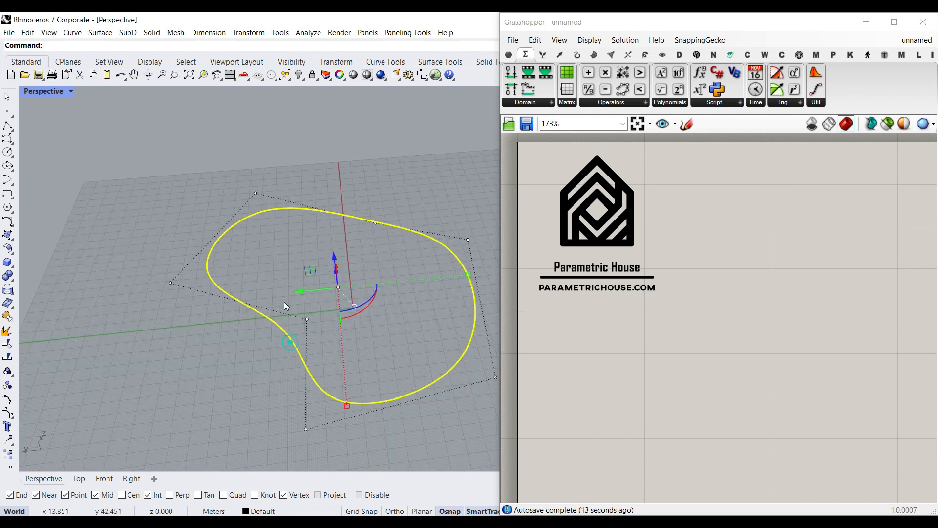
{"action": "mouse_move", "coordinate": [324, 269]}
{"action": "left_mouse_down"}
{"action": "mouse_move", "coordinate": [325, 224]}
{"action": "mouse_move", "coordinate": [346, 279]}
{"action": "mouse_move", "coordinate": [316, 284]}
{"action": "mouse_move", "coordinate": [324, 284]}
{"action": "left_mouse_up"}
{"action": "left_click", "coordinate": [415, 210]}
{"action": "right_click_drag", "start_coordinate": [415, 209], "coordinate": [274, 310]}
{"action": "scroll", "coordinate": [286, 235], "scroll_direction": "down", "scroll_amount": 6}
{"action": "scroll", "coordinate": [310, 236], "scroll_direction": "up", "scroll_amount": 6}
{"action": "scroll", "coordinate": [283, 283], "scroll_direction": "up", "scroll_amount": 3}
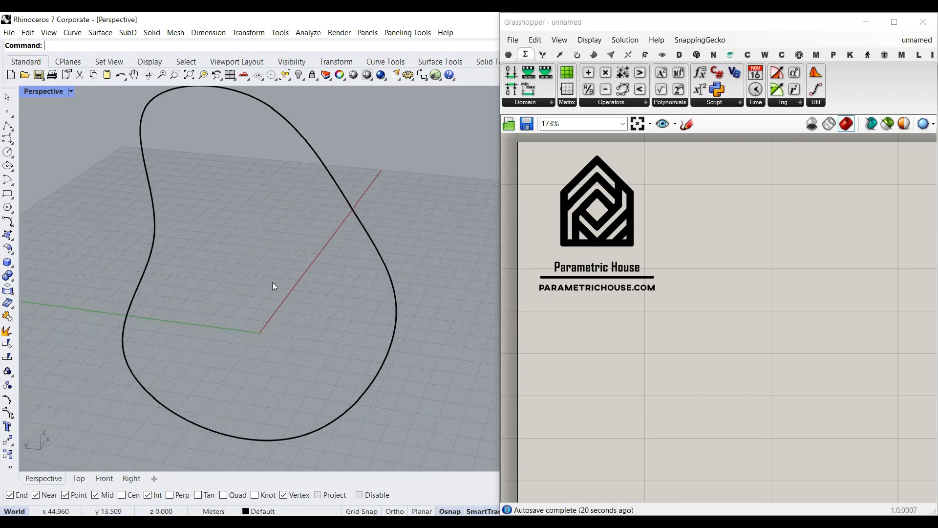
{"action": "scroll", "coordinate": [294, 279], "scroll_direction": "down", "scroll_amount": 4}
{"action": "right_click_drag", "start_coordinate": [273, 295], "coordinate": [308, 215]}
{"action": "scroll", "coordinate": [289, 277], "scroll_direction": "up", "scroll_amount": 4}
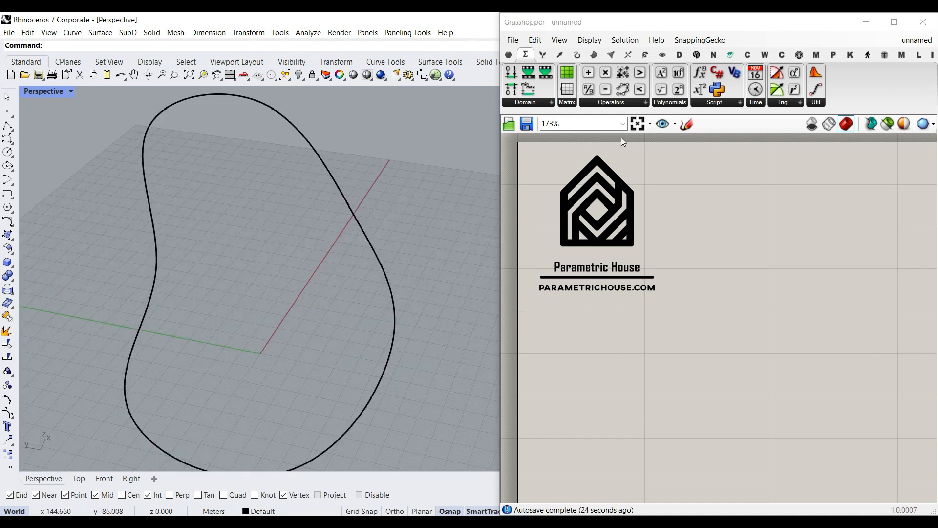
Step: Place a Curve parameter on the canvas and set the drawn closed curve as its single curve
{"action": "left_click", "coordinate": [509, 54]}
{"action": "left_click_drag", "start_coordinate": [546, 89], "coordinate": [618, 345]}
{"action": "scroll", "coordinate": [659, 272], "scroll_direction": "up", "scroll_amount": 5}
{"action": "right_click", "coordinate": [650, 280]}
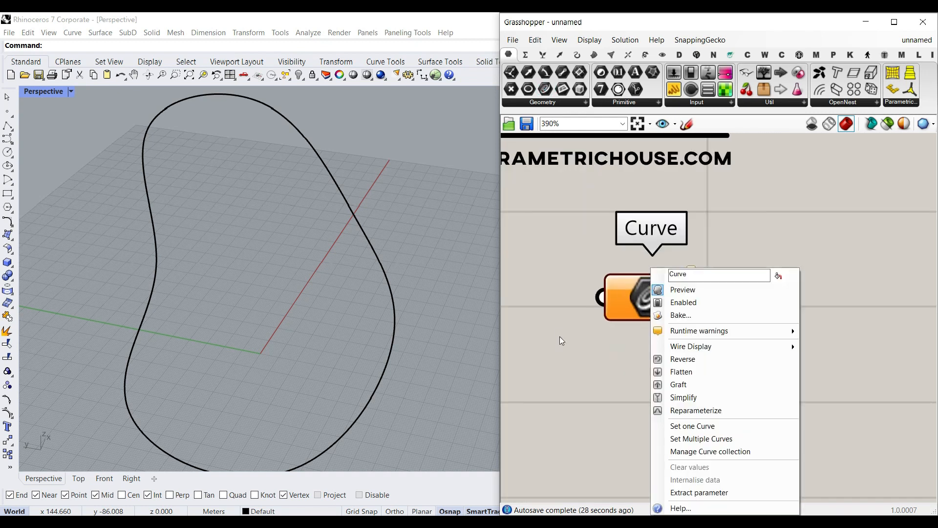
{"action": "left_click", "coordinate": [692, 426]}
{"action": "left_click", "coordinate": [386, 268]}
{"action": "right_click_drag", "start_coordinate": [426, 270], "coordinate": [475, 307]}
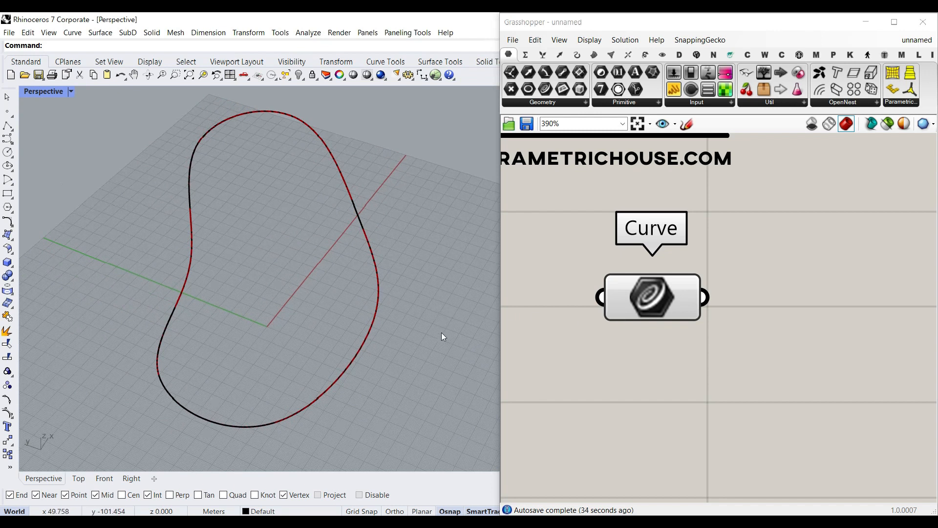
Step: Internalise the Curve parameter's data, and test it by moving the original Rhino curve aside and undoing the move
{"action": "right_click", "coordinate": [647, 287]}
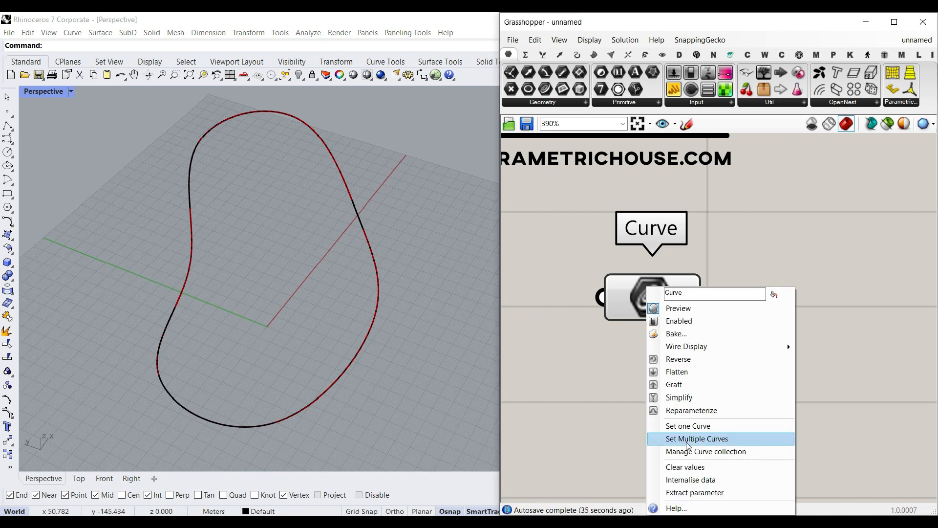
{"action": "left_click", "coordinate": [685, 481]}
{"action": "left_click", "coordinate": [429, 285]}
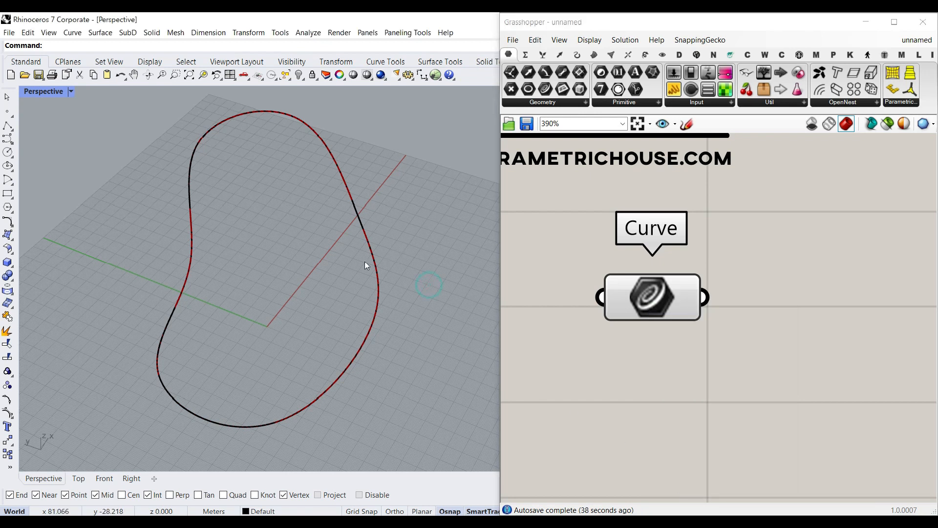
{"action": "scroll", "coordinate": [367, 260], "scroll_direction": "down", "scroll_amount": 4}
{"action": "left_click_drag", "start_coordinate": [373, 268], "coordinate": [230, 267]}
{"action": "left_click", "coordinate": [320, 248]}
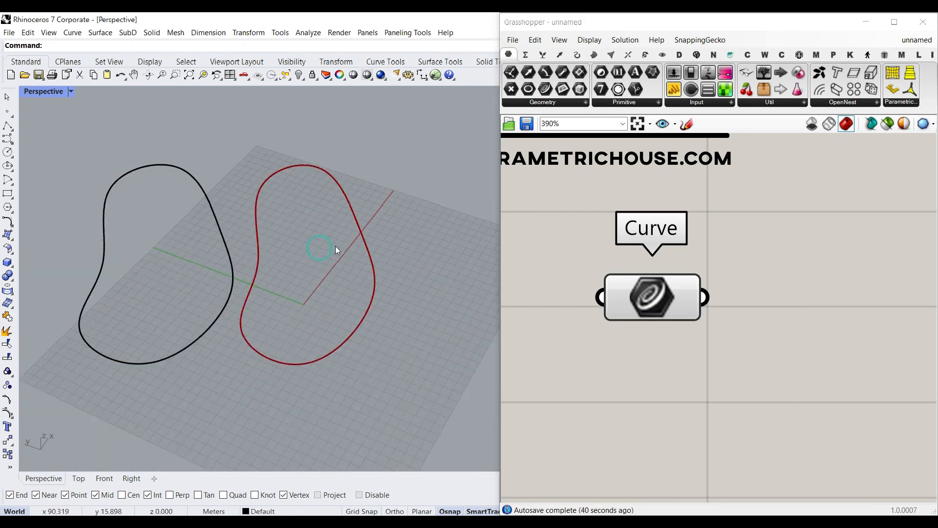
{"action": "key", "text": "ctrl+z"}
Step: Reference the drawn Rhino curve in the Curve parameter again and try dragging the curve to test the link
{"action": "right_click", "coordinate": [654, 289]}
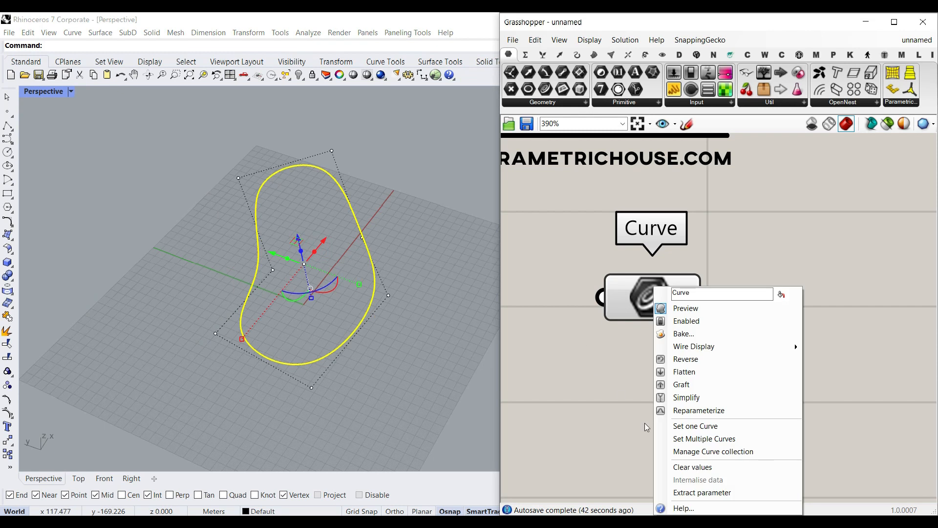
{"action": "left_click", "coordinate": [696, 426]}
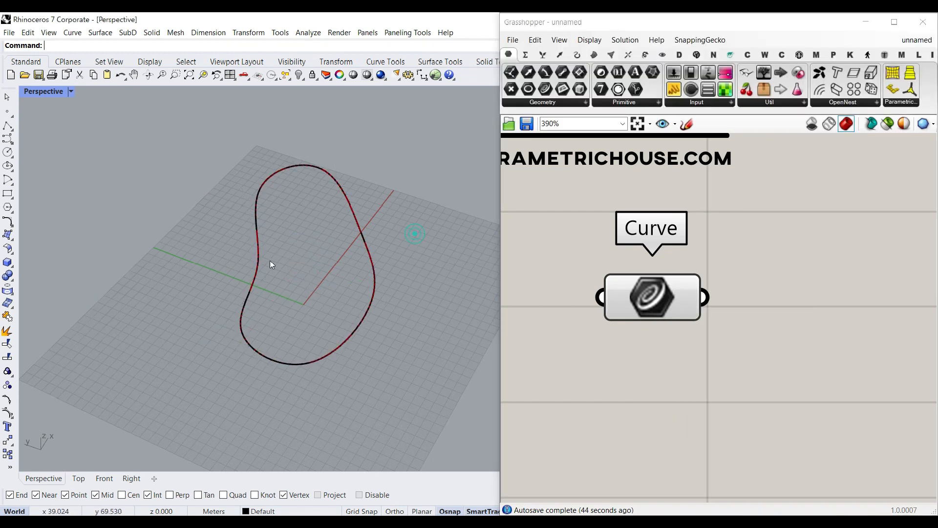
{"action": "left_click", "coordinate": [255, 261]}
{"action": "left_click_drag", "start_coordinate": [273, 270], "coordinate": [210, 271]}
{"action": "left_click", "coordinate": [298, 248]}
{"action": "mouse_move", "coordinate": [300, 249]}
{"action": "right_mouse_down"}
{"action": "mouse_move", "coordinate": [335, 256]}
{"action": "mouse_move", "coordinate": [371, 221]}
{"action": "mouse_move", "coordinate": [360, 215]}
{"action": "mouse_move", "coordinate": [382, 266]}
{"action": "mouse_move", "coordinate": [344, 297]}
{"action": "mouse_move", "coordinate": [397, 272]}
{"action": "mouse_move", "coordinate": [421, 206]}
{"action": "mouse_move", "coordinate": [313, 256]}
{"action": "right_mouse_up"}
{"action": "scroll", "coordinate": [277, 274], "scroll_direction": "up", "scroll_amount": 3}
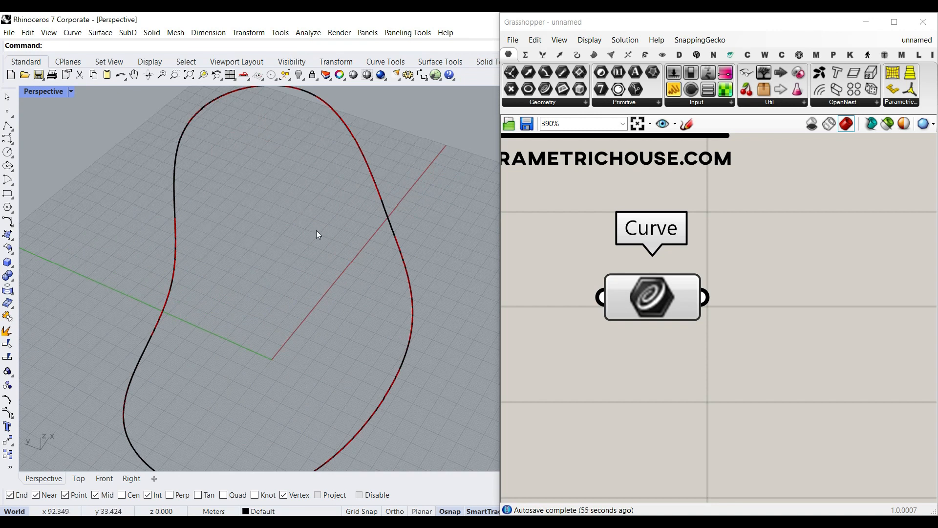
Step: Add an Offset Curve component beside the Curve parameter and connect the parameter to its Curve input
{"action": "scroll", "coordinate": [316, 230], "scroll_direction": "down", "scroll_amount": 1}
{"action": "left_click_drag", "start_coordinate": [665, 307], "coordinate": [634, 328]}
{"action": "left_click", "coordinate": [786, 277]}
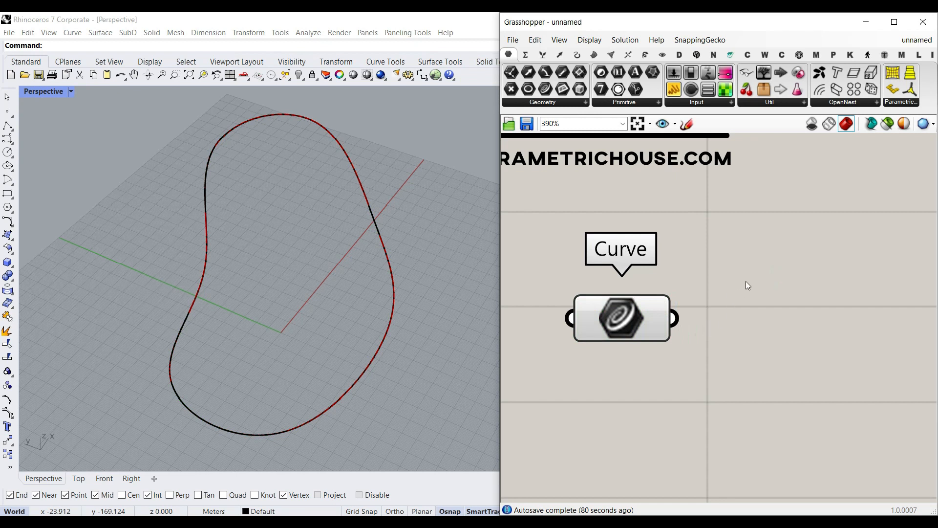
{"action": "left_click", "coordinate": [578, 55]}
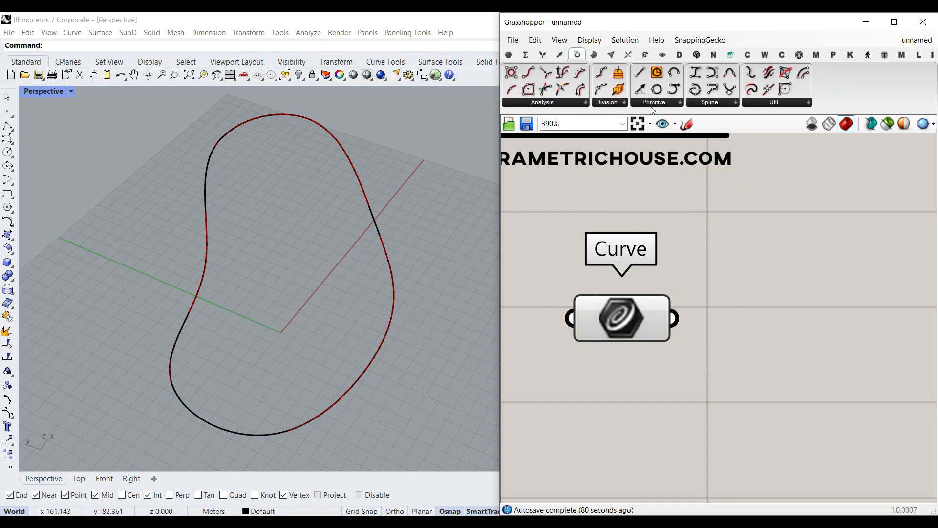
{"action": "left_click", "coordinate": [804, 75]}
{"action": "left_click", "coordinate": [808, 366]}
{"action": "left_click_drag", "start_coordinate": [674, 318], "coordinate": [693, 308]}
{"action": "right_click_drag", "start_coordinate": [667, 318], "coordinate": [627, 291]}
{"action": "scroll", "coordinate": [704, 296], "scroll_direction": "down", "scroll_amount": 1}
{"action": "left_click_drag", "start_coordinate": [704, 297], "coordinate": [809, 306]}
Step: Create a number slider from 12.55, connect it to Offset Curve's Distance input and raise it to 26.73
{"action": "double_click", "coordinate": [624, 377]}
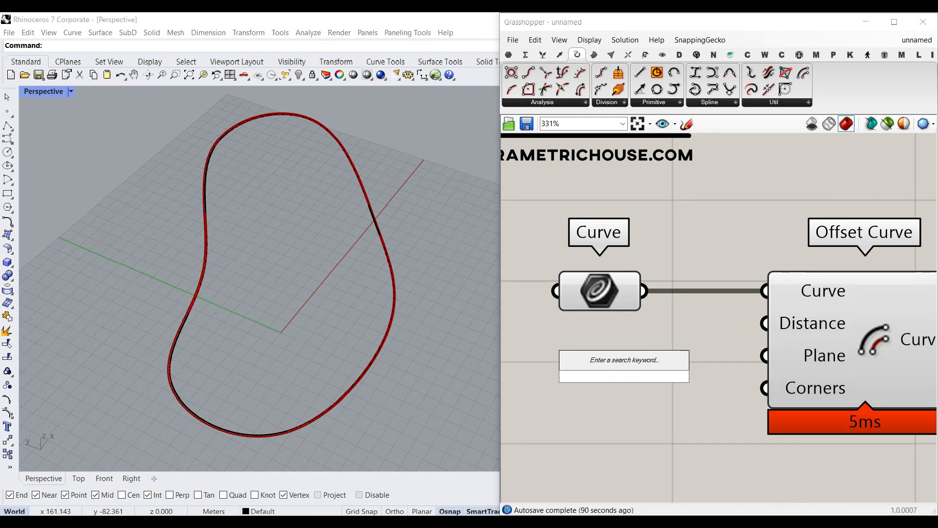
{"action": "type", "text": "12.55"}
{"action": "key", "text": "Return"}
{"action": "left_click_drag", "start_coordinate": [686, 381], "coordinate": [746, 324]}
{"action": "left_click_drag", "start_coordinate": [549, 326], "coordinate": [603, 330]}
Step: Try wiring the Curve parameter to the Plane input, undo it, and set the distance slider to 30.65
{"action": "left_click_drag", "start_coordinate": [644, 291], "coordinate": [768, 359]}
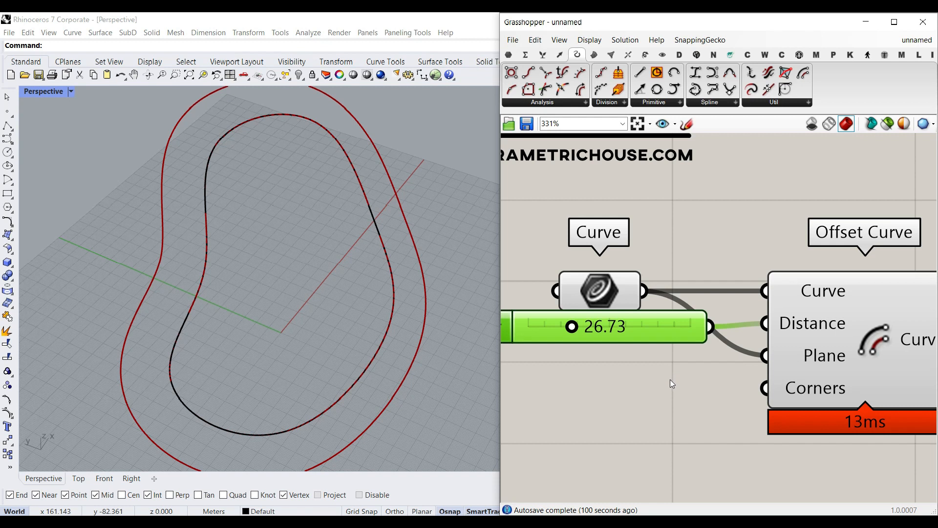
{"action": "key", "text": "ctrl+z"}
{"action": "left_click_drag", "start_coordinate": [673, 331], "coordinate": [674, 355]}
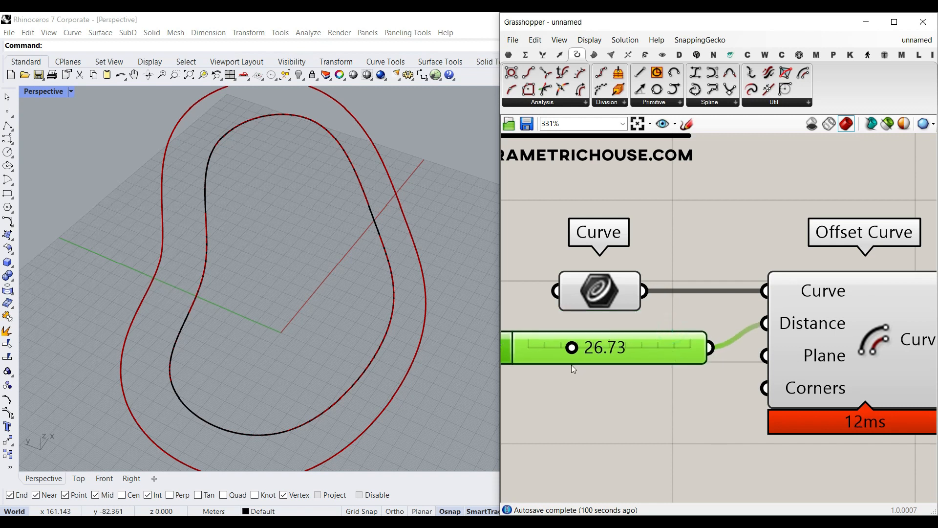
{"action": "left_click_drag", "start_coordinate": [573, 348], "coordinate": [578, 348]}
Step: Add an expression to Offset Curve's Distance input that negates the value so the curve offsets inward
{"action": "right_click", "coordinate": [797, 325]}
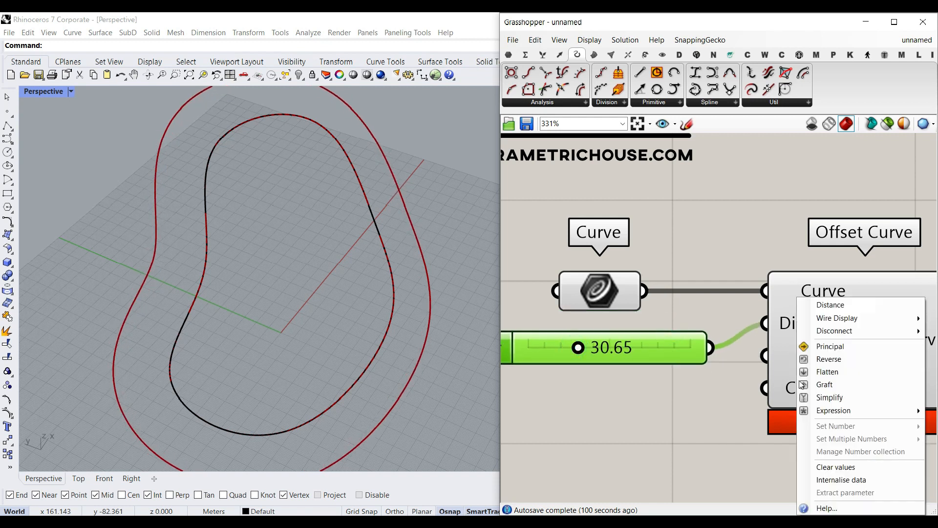
{"action": "scroll", "coordinate": [731, 365], "scroll_direction": "up", "scroll_amount": 2}
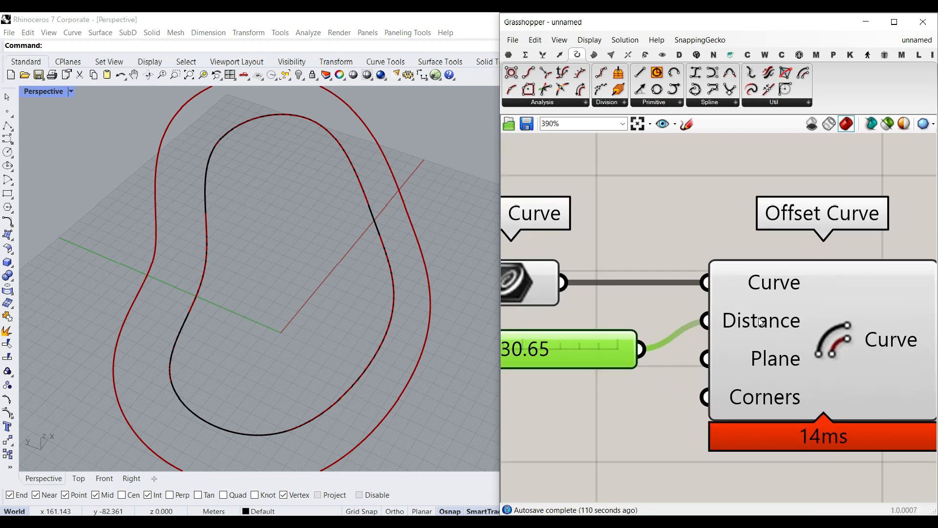
{"action": "right_click", "coordinate": [760, 320]}
{"action": "mouse_move", "coordinate": [775, 413]}
{"action": "left_click", "coordinate": [704, 424]}
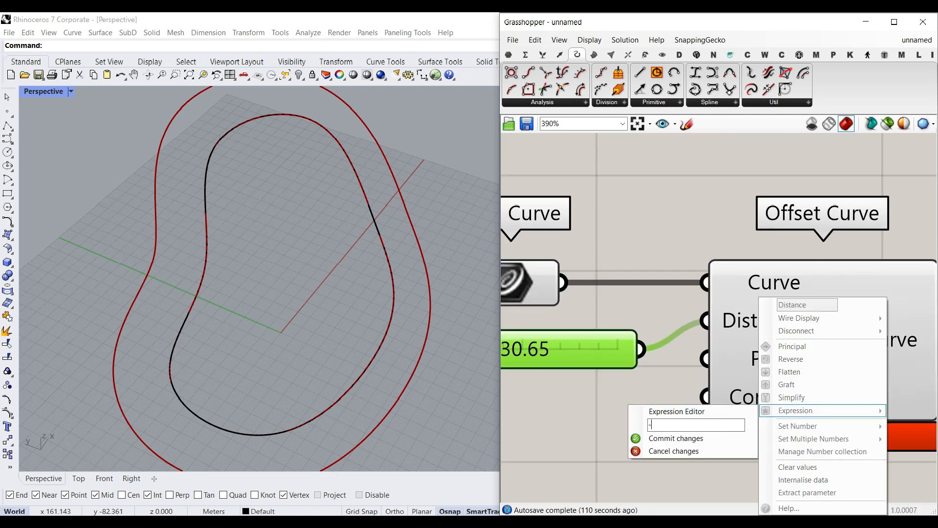
{"action": "left_click", "coordinate": [700, 438]}
Step: Reduce the offset distance slider to about 17.57, bringing the inner curve closer to the boundary
{"action": "right_click_drag", "start_coordinate": [572, 354], "coordinate": [747, 357]}
{"action": "mouse_move", "coordinate": [664, 355]}
{"action": "left_mouse_down"}
{"action": "mouse_move", "coordinate": [636, 355]}
{"action": "mouse_move", "coordinate": [650, 356]}
{"action": "left_mouse_up"}
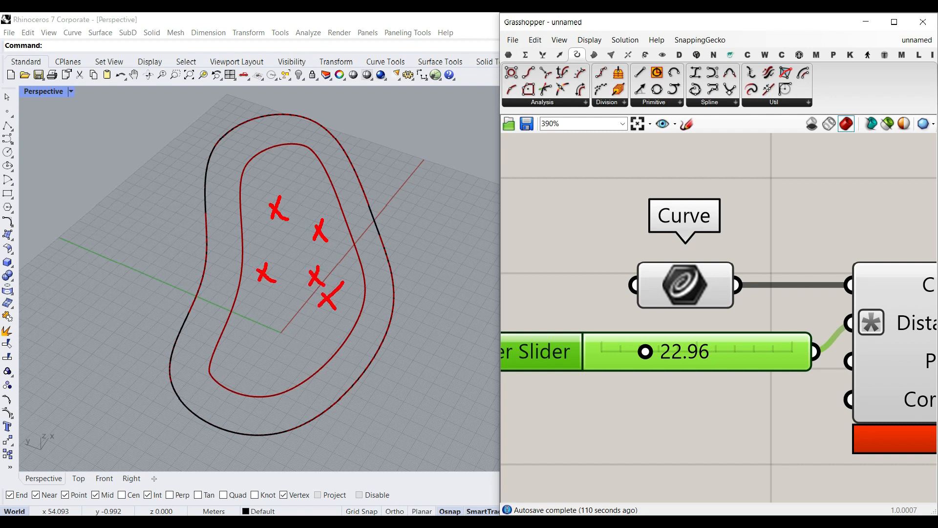
{"action": "left_click_drag", "start_coordinate": [276, 333], "coordinate": [298, 353]}
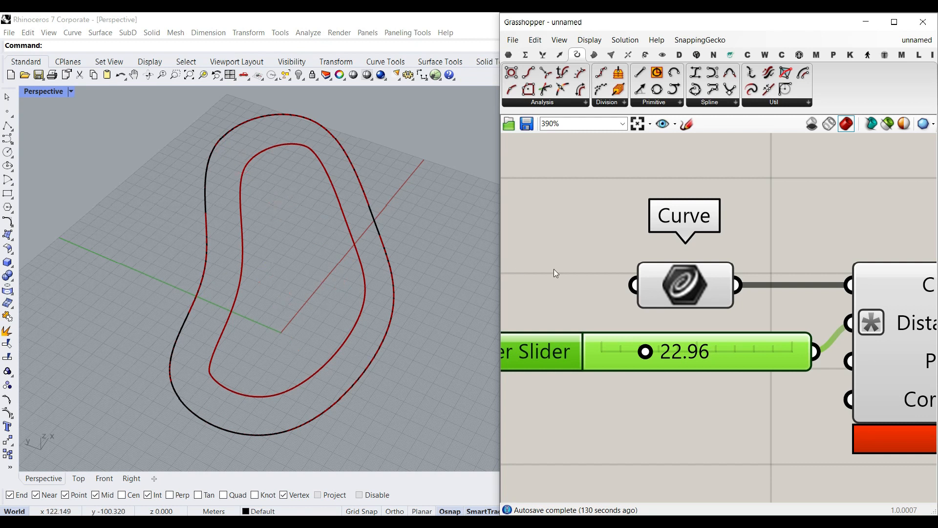
{"action": "left_click_drag", "start_coordinate": [645, 352], "coordinate": [637, 352]}
{"action": "right_click_drag", "start_coordinate": [714, 347], "coordinate": [680, 335]}
{"action": "scroll", "coordinate": [680, 334], "scroll_direction": "down", "scroll_amount": 4}
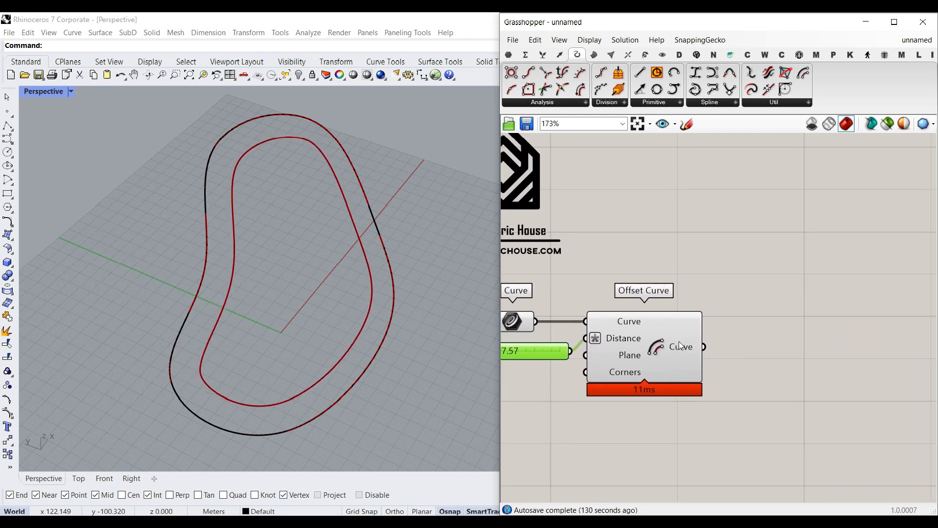
Step: Add a Surface parameter after Offset Curve and connect the offset curve output to it
{"action": "left_click", "coordinate": [510, 56]}
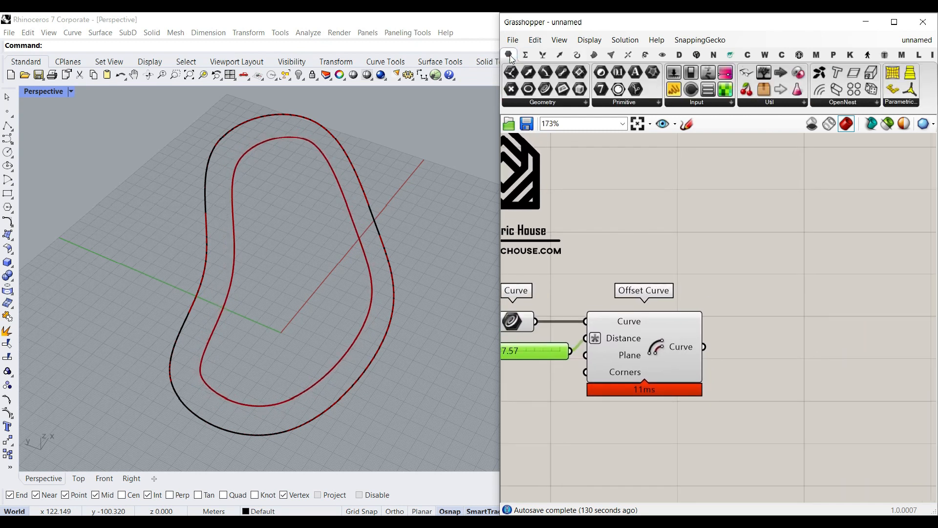
{"action": "left_click", "coordinate": [574, 102]}
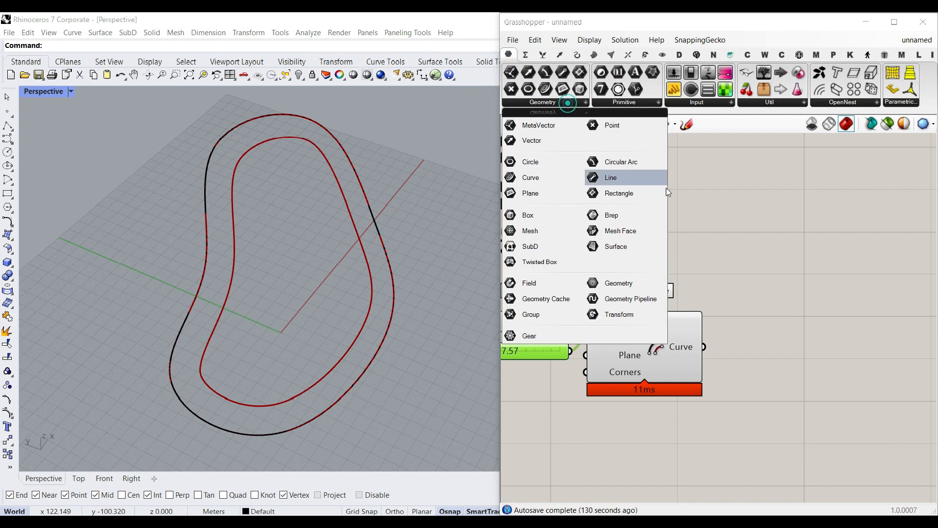
{"action": "left_click", "coordinate": [617, 247]}
{"action": "left_click", "coordinate": [750, 342]}
{"action": "scroll", "coordinate": [723, 344], "scroll_direction": "up", "scroll_amount": 3}
{"action": "left_click_drag", "start_coordinate": [677, 340], "coordinate": [746, 341]}
{"action": "left_click", "coordinate": [746, 341]}
{"action": "right_click_drag", "start_coordinate": [819, 311], "coordinate": [663, 324]}
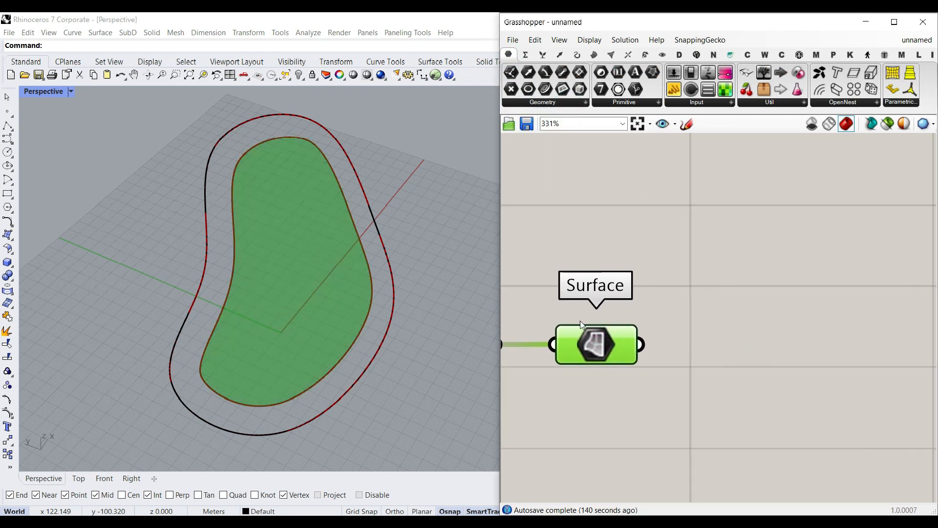
{"action": "right_click_drag", "start_coordinate": [213, 342], "coordinate": [273, 326]}
{"action": "scroll", "coordinate": [274, 325], "scroll_direction": "up", "scroll_amount": 2}
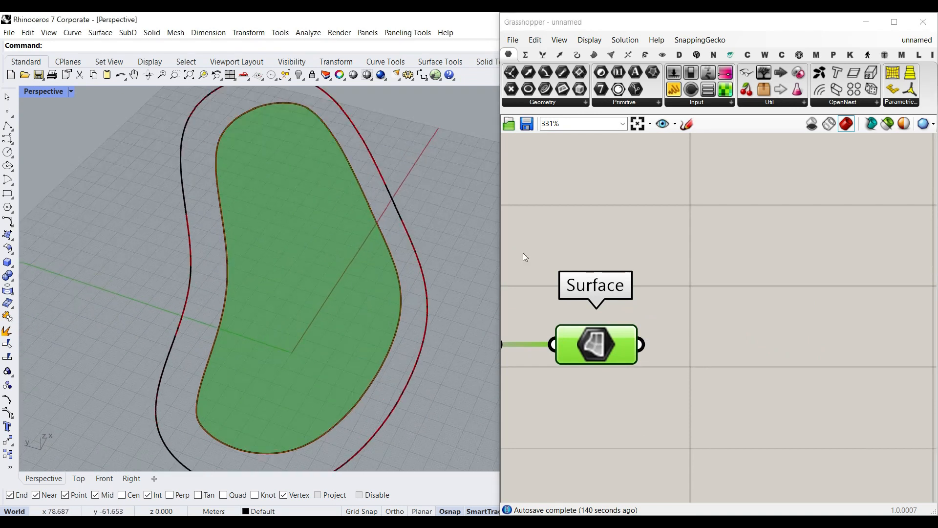
Step: Add a Populate Geometry component and connect the Surface parameter to its Geometry input
{"action": "left_click", "coordinate": [561, 55]}
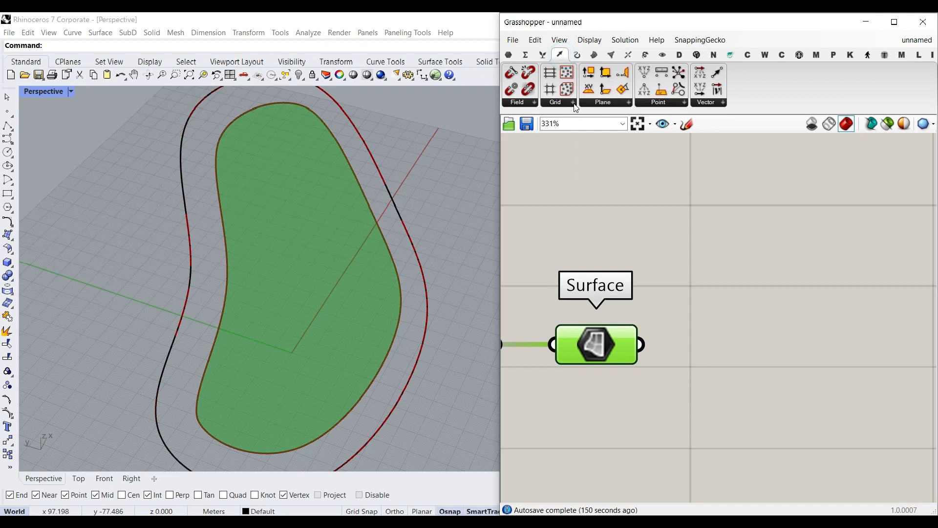
{"action": "left_click", "coordinate": [573, 104]}
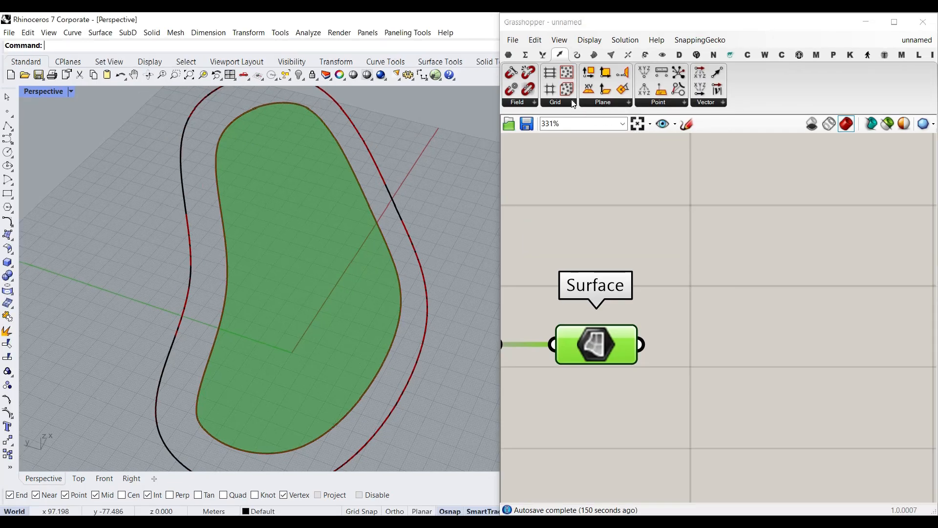
{"action": "left_click", "coordinate": [573, 102]}
{"action": "left_click", "coordinate": [555, 240]}
{"action": "left_click", "coordinate": [743, 366]}
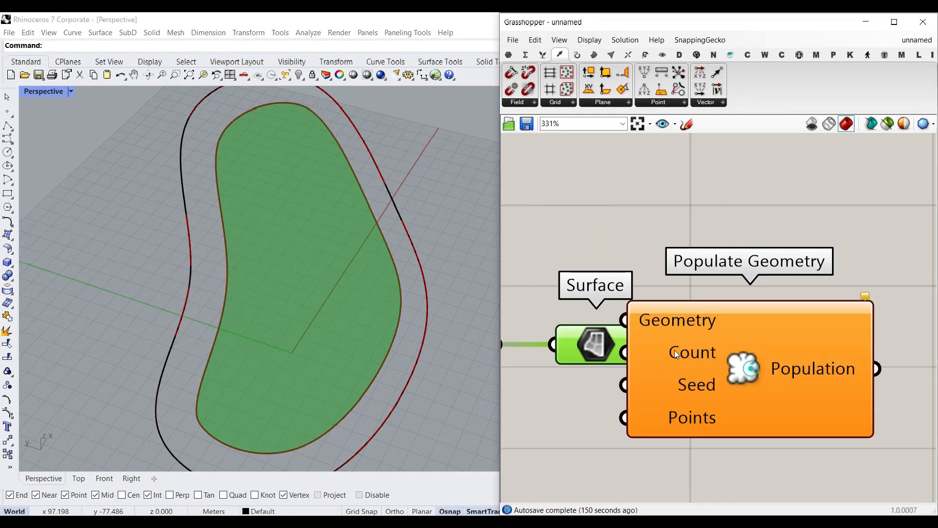
{"action": "left_click_drag", "start_coordinate": [702, 354], "coordinate": [802, 368]}
{"action": "left_click_drag", "start_coordinate": [639, 344], "coordinate": [719, 334]}
{"action": "right_click_drag", "start_coordinate": [648, 368], "coordinate": [658, 303]}
{"action": "scroll", "coordinate": [655, 303], "scroll_direction": "down", "scroll_amount": 3}
{"action": "left_click_drag", "start_coordinate": [769, 308], "coordinate": [795, 314]}
{"action": "scroll", "coordinate": [617, 332], "scroll_direction": "up", "scroll_amount": 2}
{"action": "left_click", "coordinate": [642, 348]}
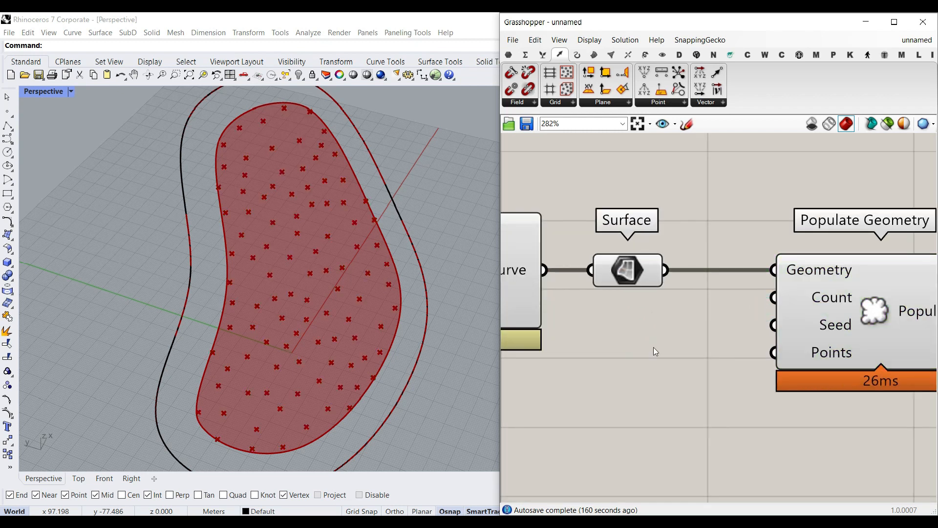
Step: Create an integer number slider starting at 3, connect it to Populate Geometry's Count input and place it beneath the Surface parameter
{"action": "double_click", "coordinate": [604, 374]}
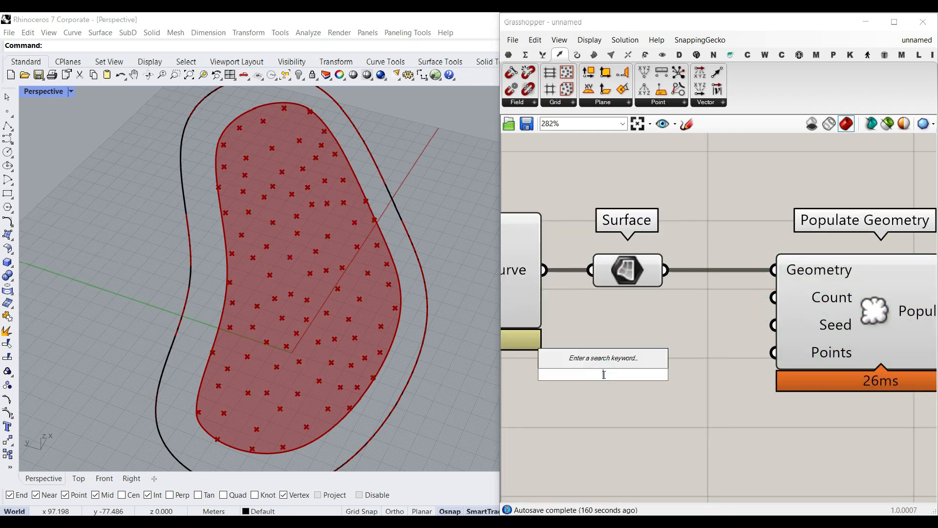
{"action": "type", "text": "3"}
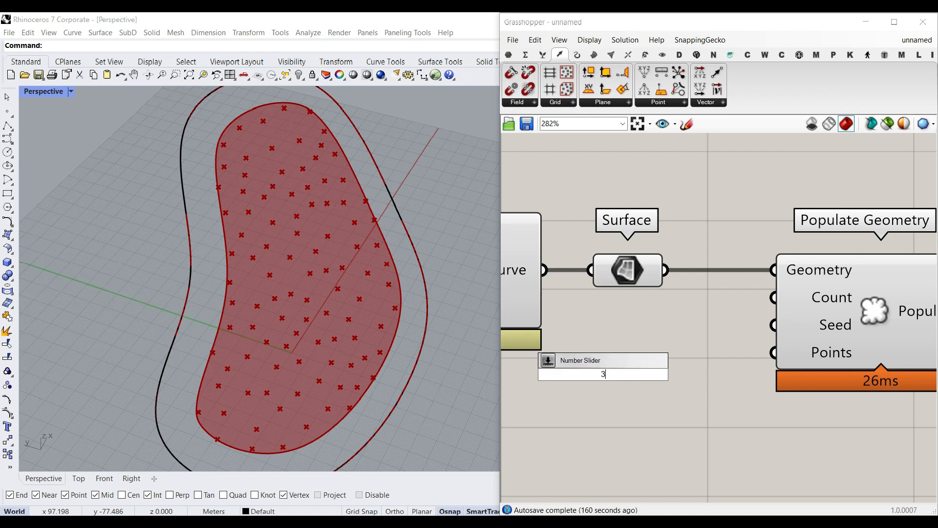
{"action": "type", "text": "..10"}
{"action": "key", "text": "Return"}
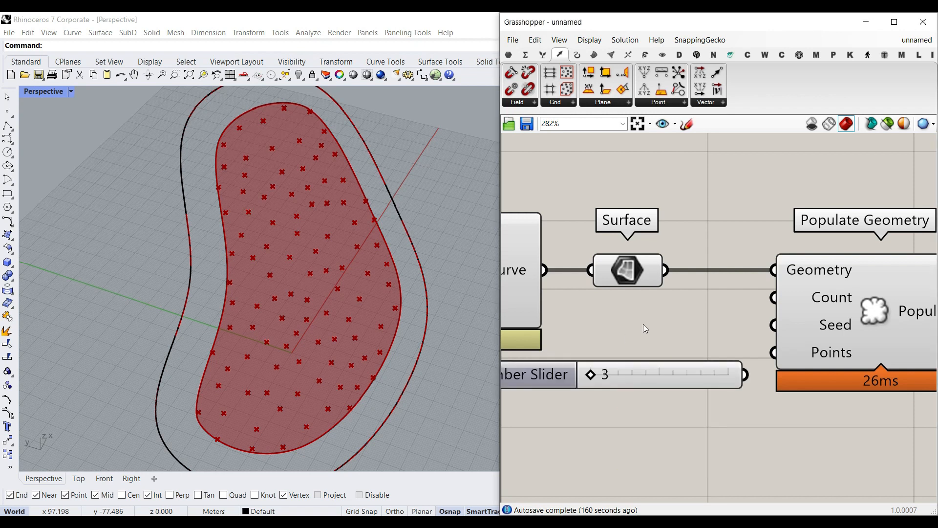
{"action": "left_click_drag", "start_coordinate": [748, 375], "coordinate": [773, 297]}
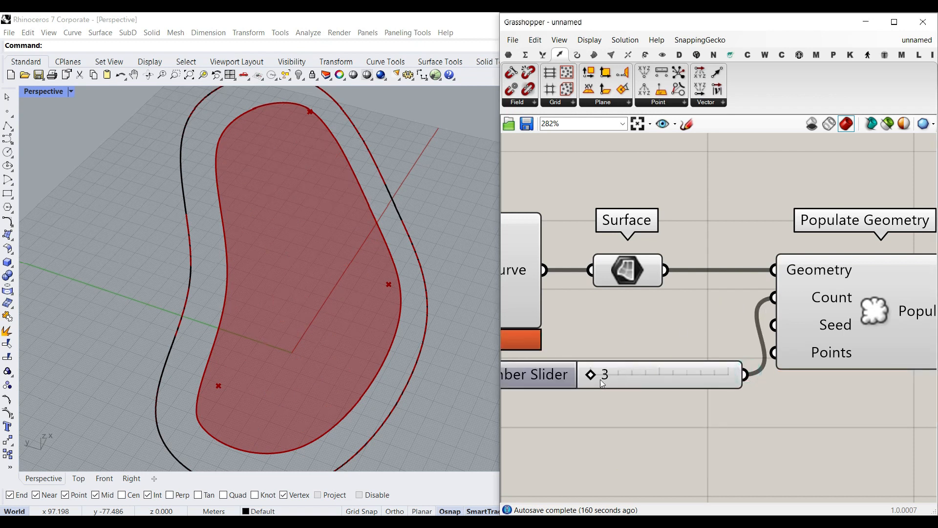
{"action": "mouse_move", "coordinate": [605, 380]}
{"action": "left_mouse_down"}
{"action": "mouse_move", "coordinate": [594, 376]}
{"action": "mouse_move", "coordinate": [635, 376]}
{"action": "mouse_move", "coordinate": [590, 377]}
{"action": "left_mouse_up"}
{"action": "mouse_move", "coordinate": [592, 380]}
{"action": "left_mouse_down"}
{"action": "mouse_move", "coordinate": [675, 380]}
{"action": "mouse_move", "coordinate": [596, 384]}
{"action": "left_mouse_up"}
{"action": "right_click_drag", "start_coordinate": [791, 370], "coordinate": [671, 357]}
{"action": "left_click_drag", "start_coordinate": [743, 321], "coordinate": [826, 312]}
{"action": "right_click_drag", "start_coordinate": [609, 374], "coordinate": [722, 371]}
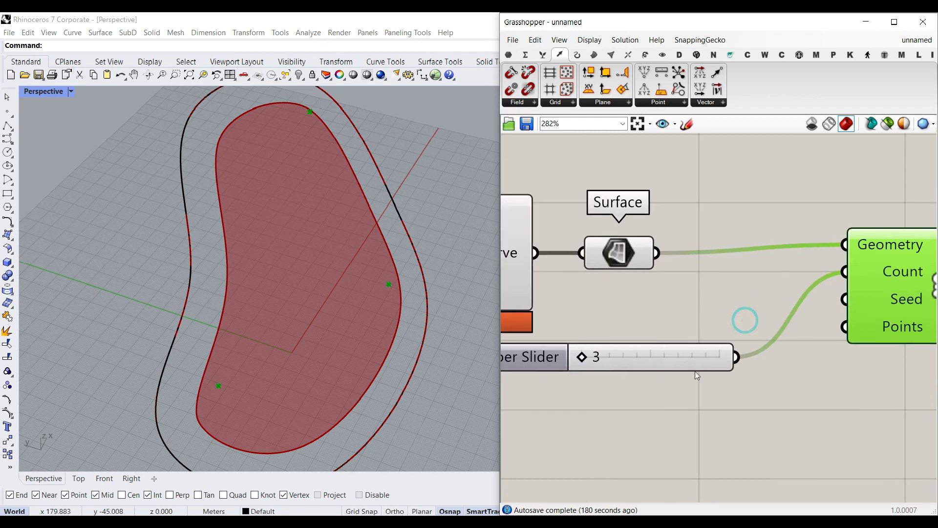
{"action": "left_click_drag", "start_coordinate": [682, 358], "coordinate": [758, 301]}
Step: Create a second integer number slider starting at 1 and connect it to Populate Geometry's Seed input
{"action": "double_click", "coordinate": [691, 371]}
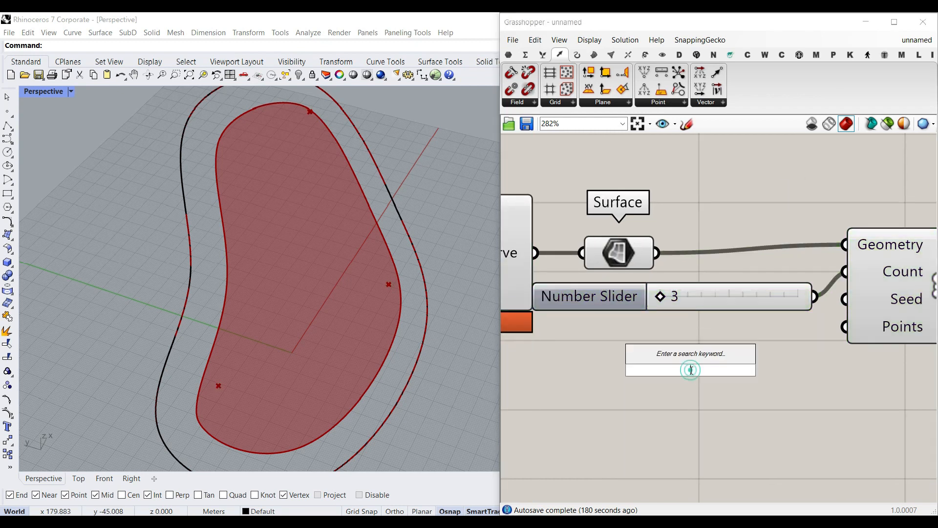
{"action": "type", "text": "1.."}
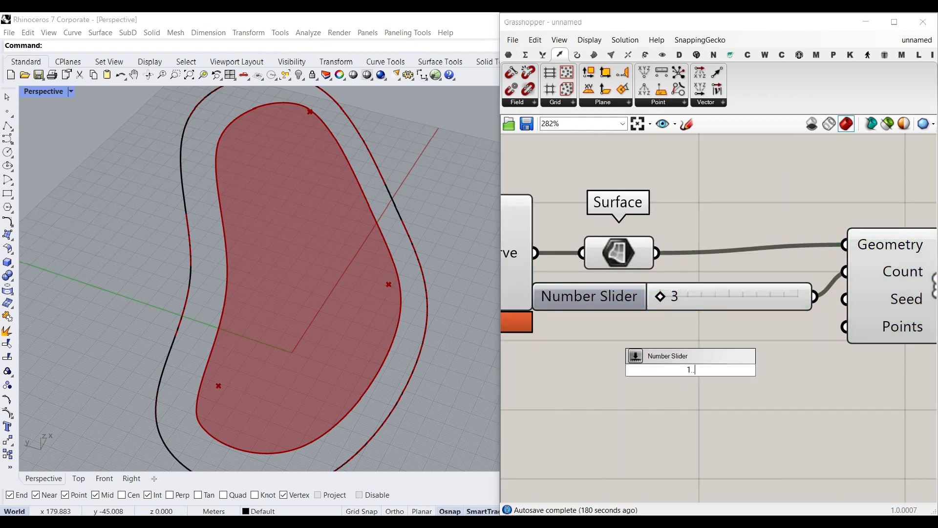
{"action": "type", "text": "10000"}
{"action": "key", "text": "Return"}
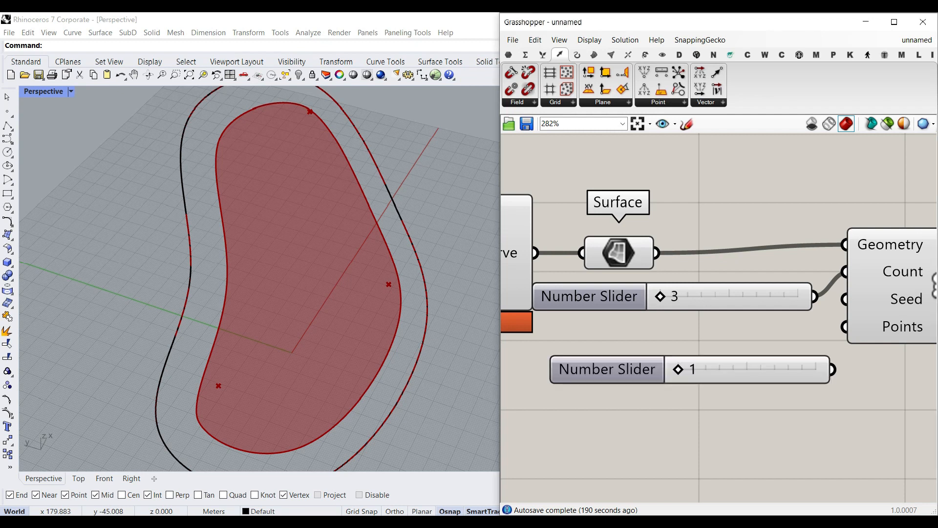
{"action": "right_click_drag", "start_coordinate": [897, 309], "coordinate": [738, 338]}
{"action": "left_click_drag", "start_coordinate": [738, 342], "coordinate": [758, 350]}
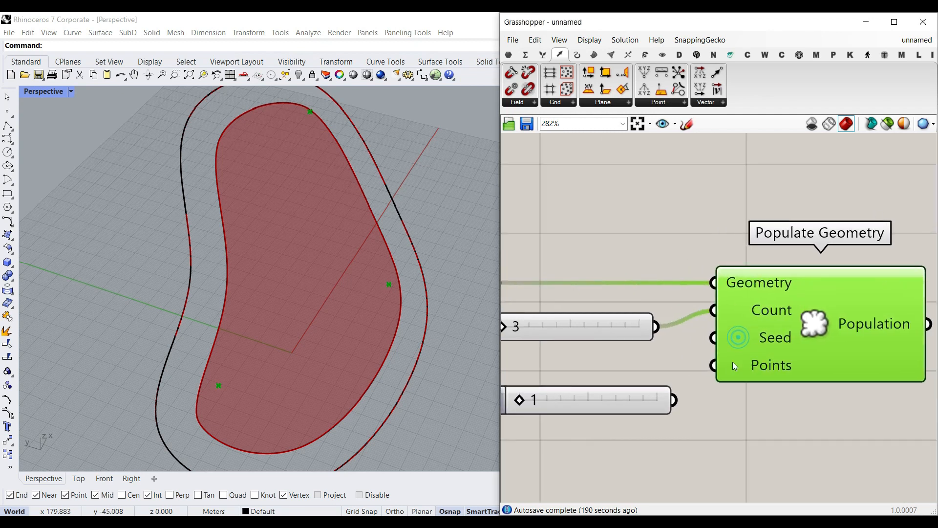
{"action": "left_click_drag", "start_coordinate": [676, 404], "coordinate": [697, 338]}
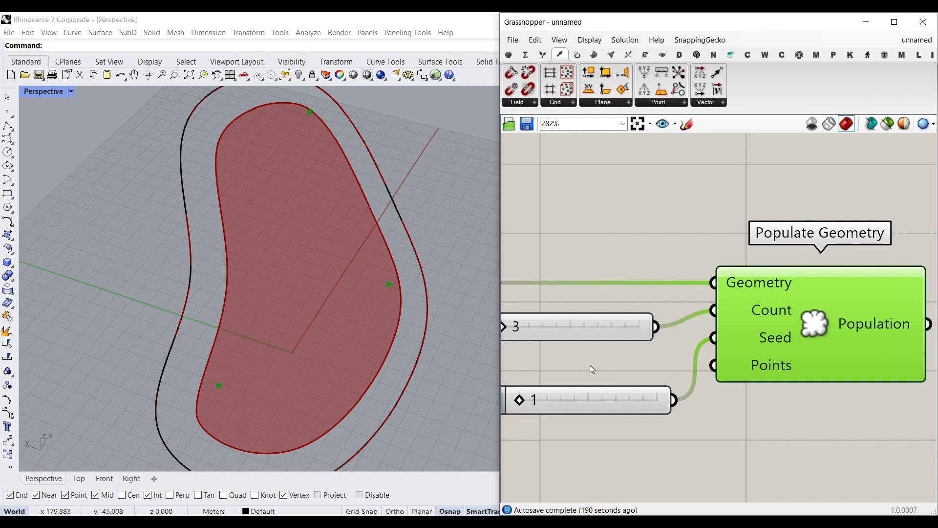
Step: Set the point count slider to 45 and the seed slider to 25913, and tidy the sliders beside Populate Geometry
{"action": "left_click", "coordinate": [605, 390]}
{"action": "left_click_drag", "start_coordinate": [523, 400], "coordinate": [553, 399]}
{"action": "left_click_drag", "start_coordinate": [520, 331], "coordinate": [611, 334]}
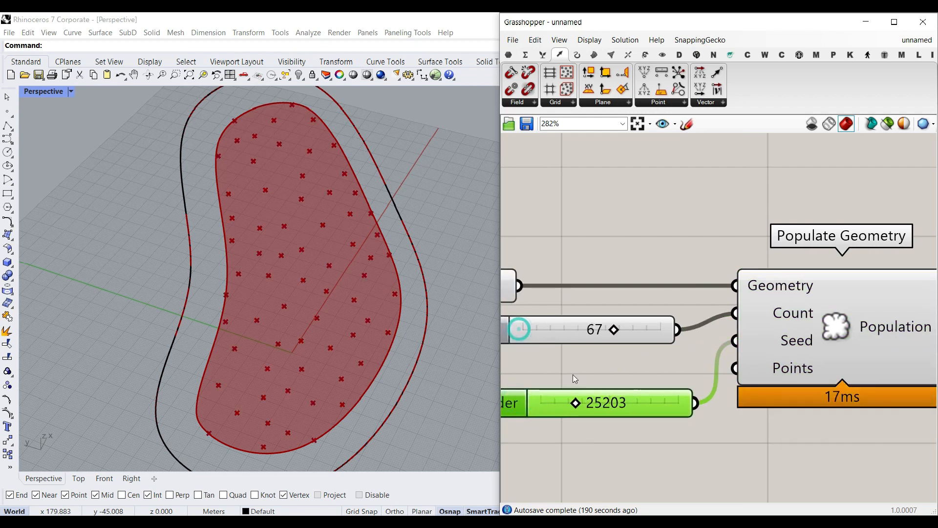
{"action": "left_click_drag", "start_coordinate": [576, 402], "coordinate": [553, 403]}
{"action": "left_click_drag", "start_coordinate": [614, 330], "coordinate": [580, 332]}
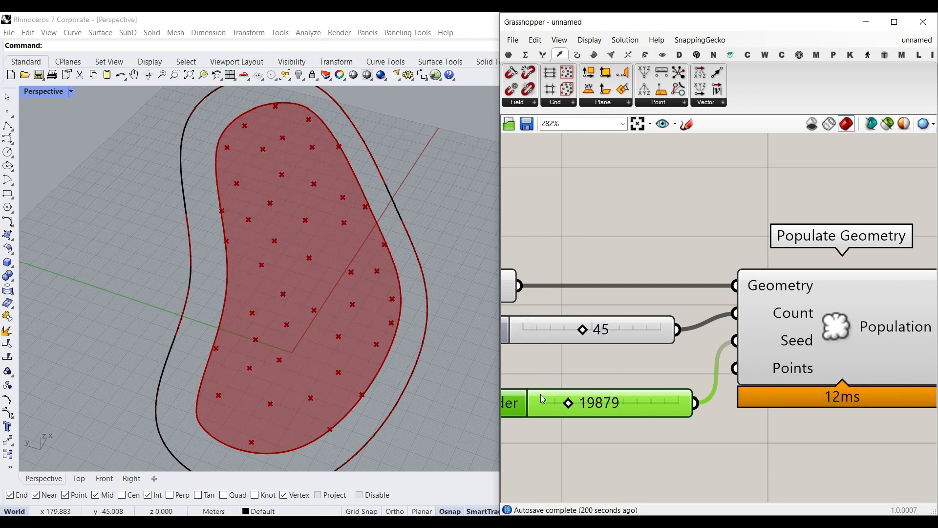
{"action": "left_click_drag", "start_coordinate": [572, 403], "coordinate": [626, 363]}
{"action": "right_click_drag", "start_coordinate": [724, 365], "coordinate": [639, 362]}
{"action": "scroll", "coordinate": [638, 361], "scroll_direction": "down", "scroll_amount": 2}
{"action": "left_click_drag", "start_coordinate": [746, 337], "coordinate": [732, 336]}
{"action": "left_click", "coordinate": [674, 226]}
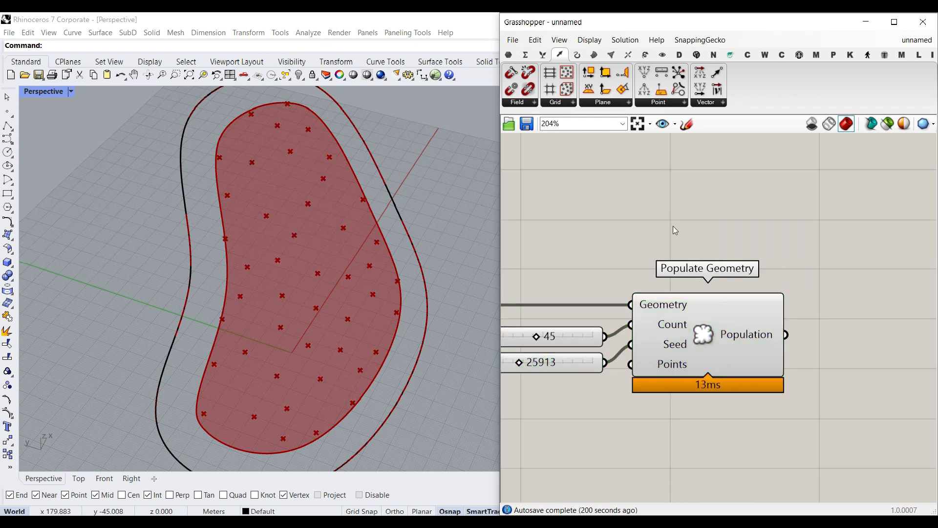
{"action": "right_click_drag", "start_coordinate": [483, 329], "coordinate": [335, 322]}
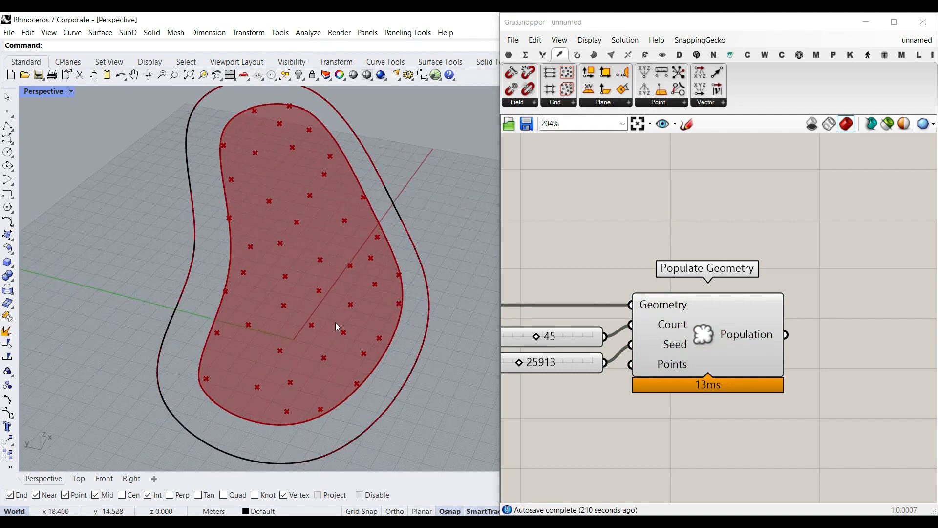
{"action": "scroll", "coordinate": [260, 223], "scroll_direction": "up", "scroll_amount": 2}
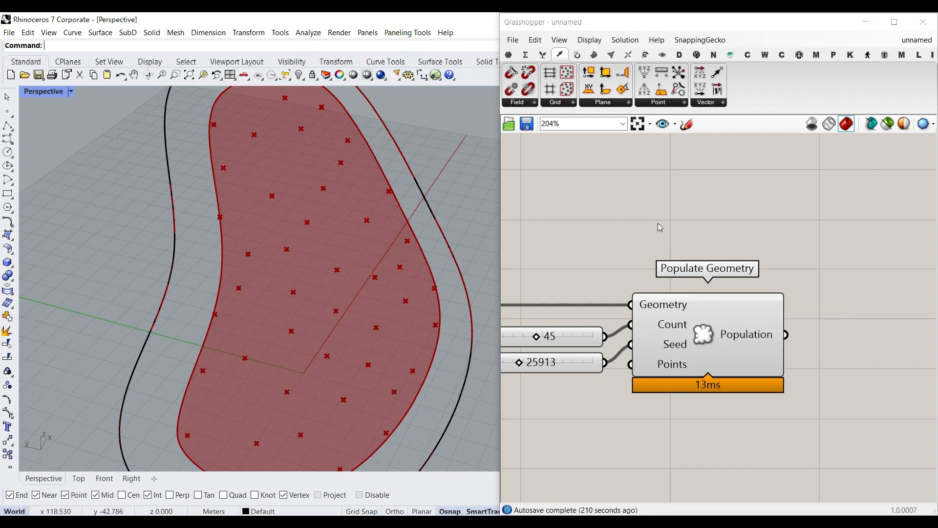
Step: Add a Plane parameter above the existing components and connect the boundary Curve parameter to it
{"action": "left_click", "coordinate": [509, 54]}
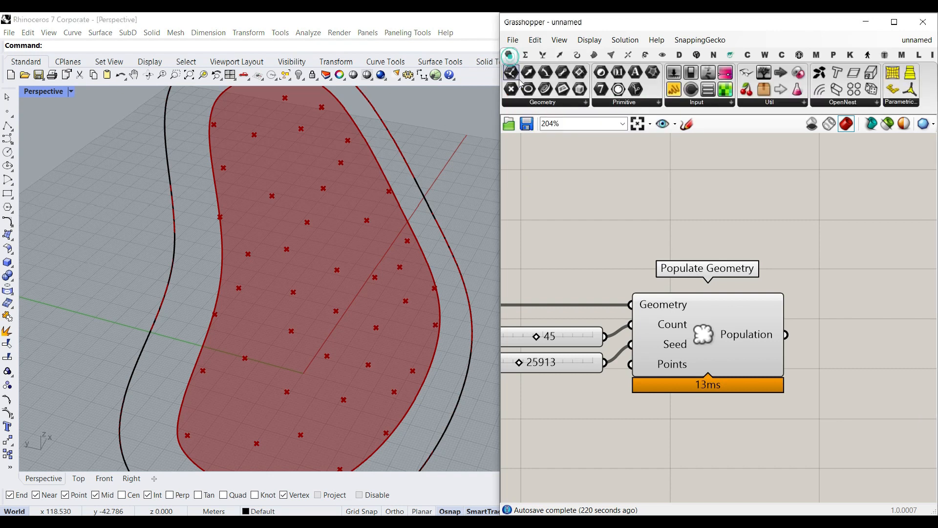
{"action": "left_click", "coordinate": [551, 102]}
{"action": "left_click", "coordinate": [530, 178]}
{"action": "scroll", "coordinate": [535, 192], "scroll_direction": "down", "scroll_amount": 3}
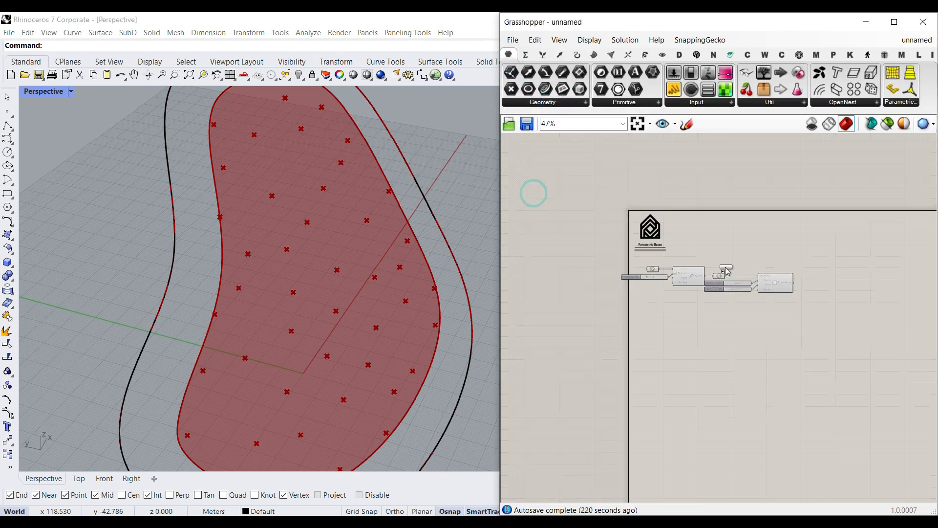
{"action": "scroll", "coordinate": [674, 322], "scroll_direction": "up", "scroll_amount": 3}
{"action": "left_click", "coordinate": [686, 330]}
{"action": "left_click_drag", "start_coordinate": [633, 230], "coordinate": [780, 194]}
Step: Move the Plane parameter along the canvas to a spot above and past Populate Geometry
{"action": "right_click_drag", "start_coordinate": [385, 275], "coordinate": [405, 273]}
{"action": "scroll", "coordinate": [415, 210], "scroll_direction": "up", "scroll_amount": 8}
{"action": "scroll", "coordinate": [268, 224], "scroll_direction": "down", "scroll_amount": 5}
{"action": "right_click_drag", "start_coordinate": [751, 247], "coordinate": [573, 301]}
{"action": "left_click_drag", "start_coordinate": [610, 254], "coordinate": [835, 269]}
{"action": "right_click_drag", "start_coordinate": [835, 269], "coordinate": [617, 266]}
{"action": "scroll", "coordinate": [618, 264], "scroll_direction": "up", "scroll_amount": 3}
{"action": "left_click_drag", "start_coordinate": [617, 264], "coordinate": [722, 268]}
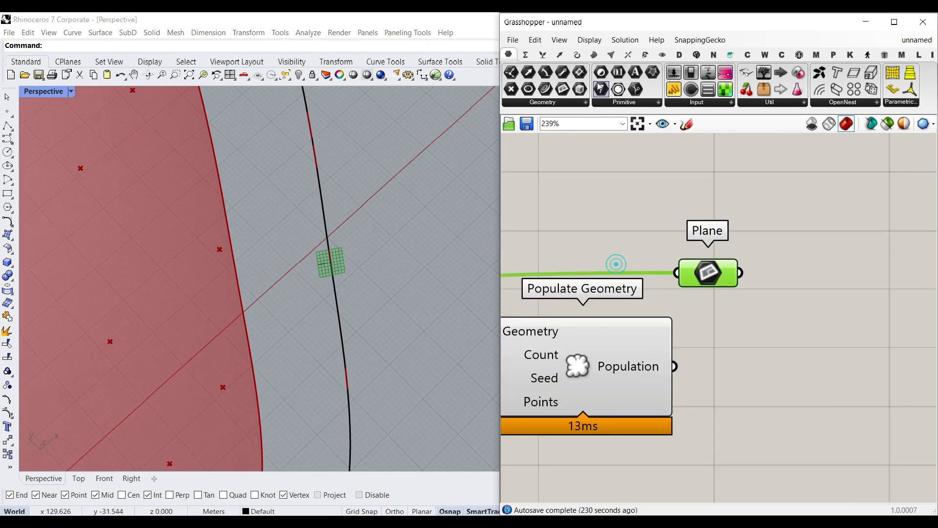
Step: Add a Plane Origin component, connecting the Plane parameter to Base and Populate Geometry's Population to Origin
{"action": "left_click", "coordinate": [560, 54]}
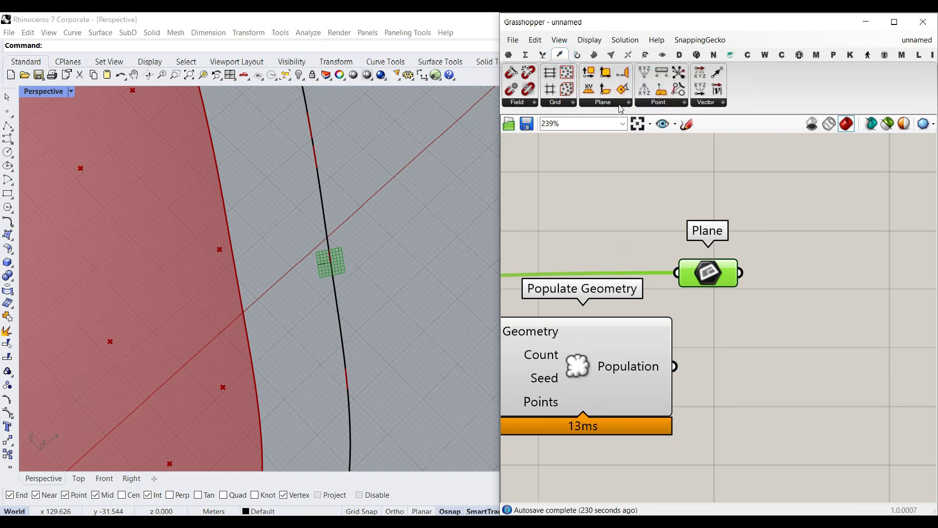
{"action": "left_click", "coordinate": [619, 103]}
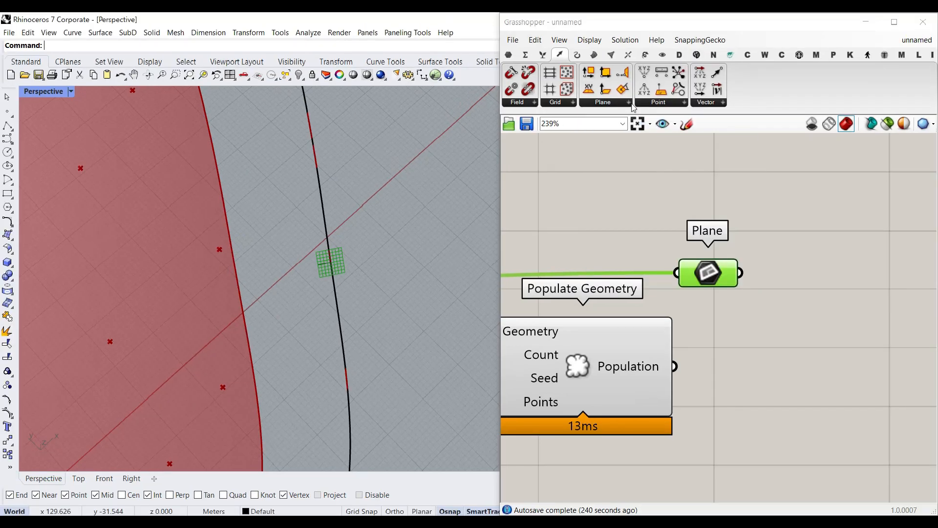
{"action": "left_click", "coordinate": [618, 100]}
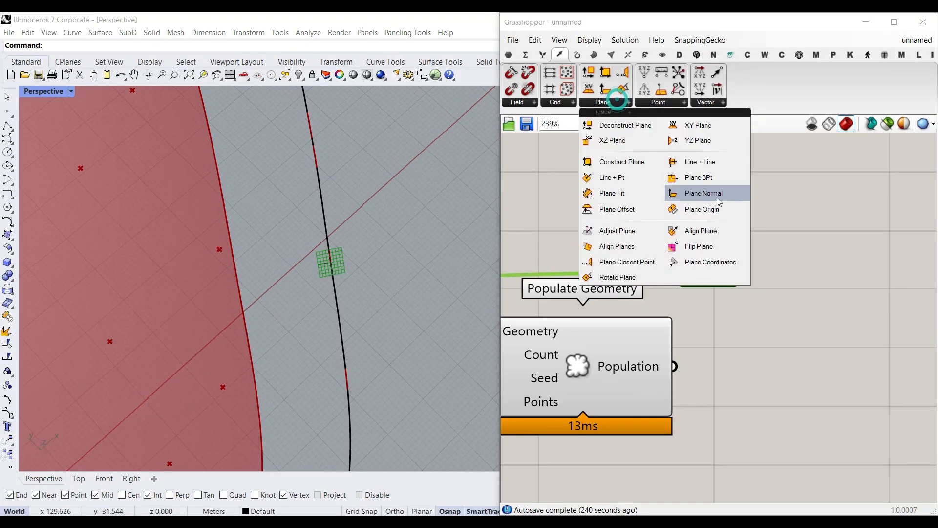
{"action": "left_click", "coordinate": [703, 210]}
{"action": "left_click", "coordinate": [841, 328]}
{"action": "left_click_drag", "start_coordinate": [741, 273], "coordinate": [781, 323]}
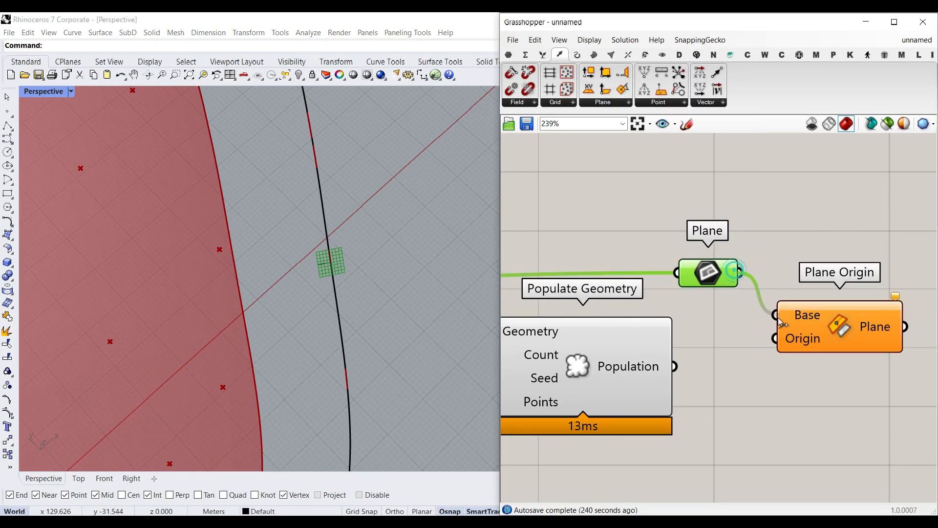
{"action": "left_click_drag", "start_coordinate": [674, 366], "coordinate": [775, 338]}
{"action": "scroll", "coordinate": [756, 335], "scroll_direction": "down", "scroll_amount": 2}
Step: Turn off the preview of Populate Geometry and the Plane parameter, and reposition Plane Origin beside them
{"action": "left_click_drag", "start_coordinate": [815, 424], "coordinate": [647, 200]}
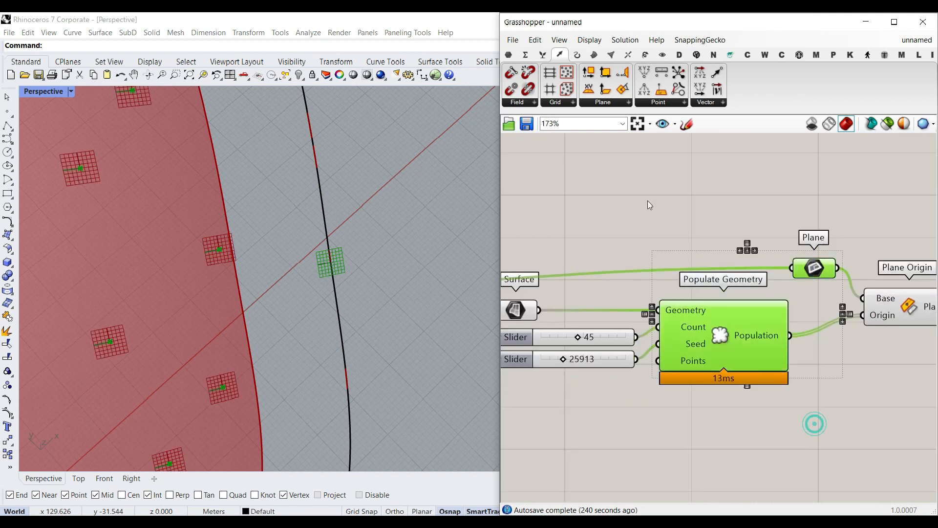
{"action": "left_click", "coordinate": [666, 222]}
{"action": "right_click_drag", "start_coordinate": [811, 312], "coordinate": [648, 291]}
{"action": "left_click_drag", "start_coordinate": [766, 284], "coordinate": [780, 306]}
{"action": "scroll", "coordinate": [350, 263], "scroll_direction": "down", "scroll_amount": 3}
{"action": "scroll", "coordinate": [336, 239], "scroll_direction": "up", "scroll_amount": 5}
{"action": "right_click_drag", "start_coordinate": [285, 358], "coordinate": [324, 296]}
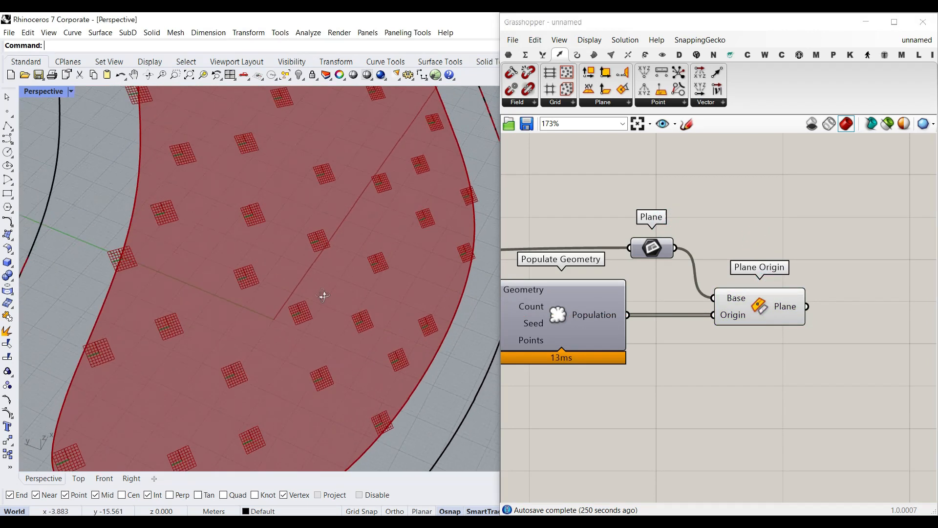
{"action": "scroll", "coordinate": [371, 286], "scroll_direction": "down", "scroll_amount": 3}
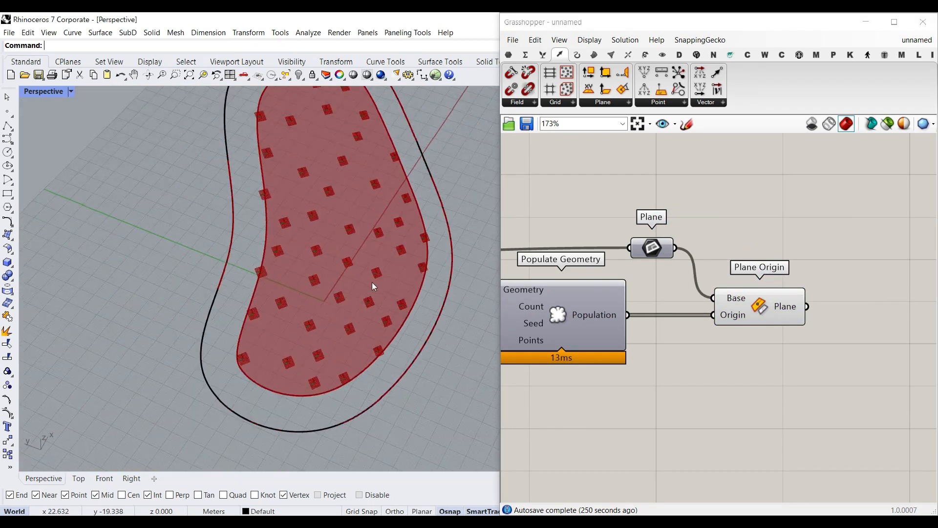
Step: Add a Circle component after Plane Origin and connect Plane Origin's Plane output to its Plane input
{"action": "left_click", "coordinate": [577, 55]}
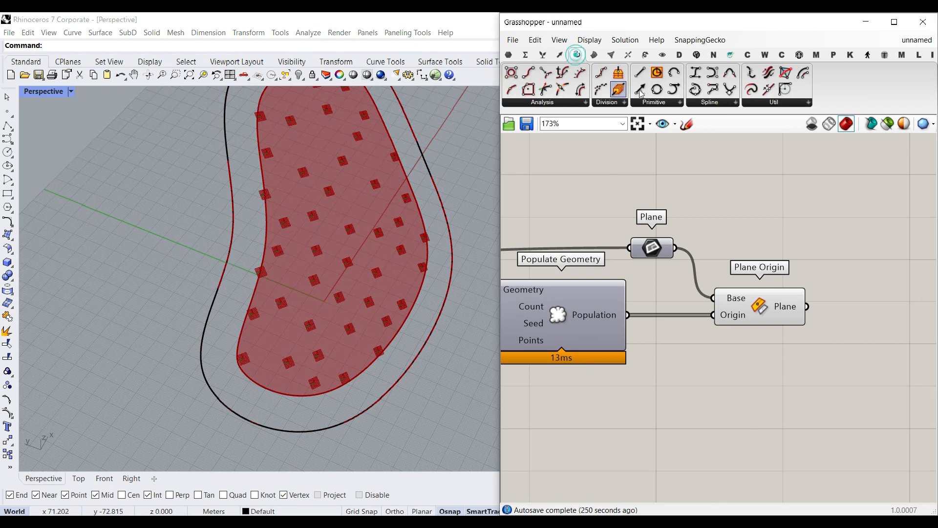
{"action": "left_click_drag", "start_coordinate": [660, 79], "coordinate": [859, 325]}
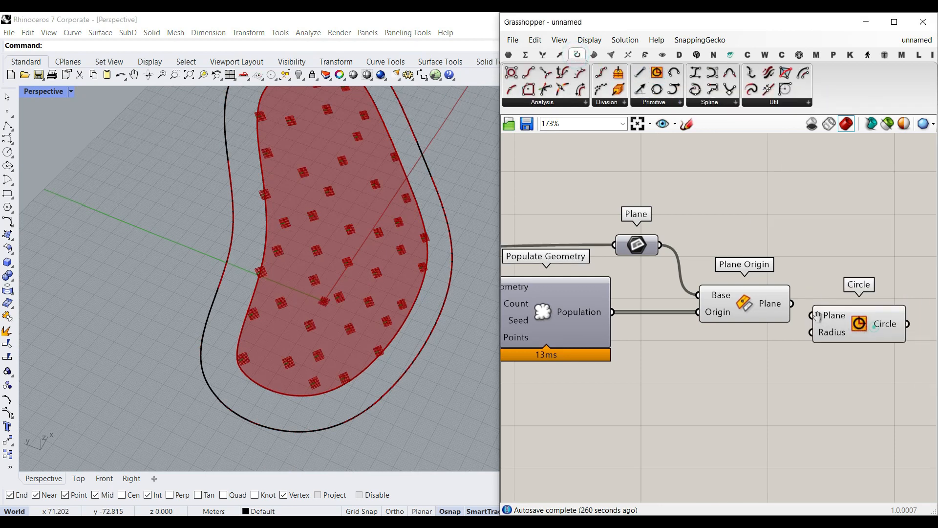
{"action": "scroll", "coordinate": [704, 294], "scroll_direction": "up", "scroll_amount": 2}
{"action": "left_click_drag", "start_coordinate": [728, 309], "coordinate": [729, 307]}
{"action": "scroll", "coordinate": [327, 257], "scroll_direction": "up", "scroll_amount": 5}
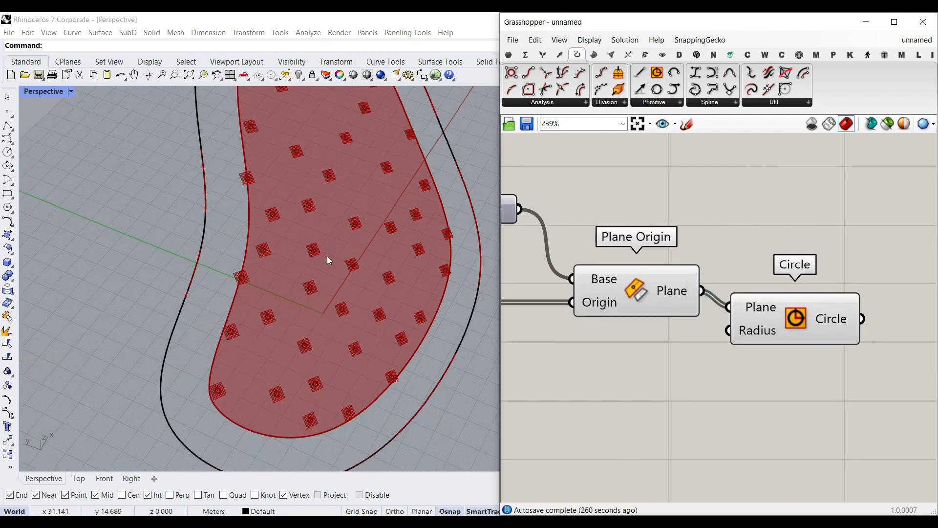
Step: Add a number slider ranging from 1 to 30.00 and connect it to the Circle component's Radius input
{"action": "double_click", "coordinate": [631, 399]}
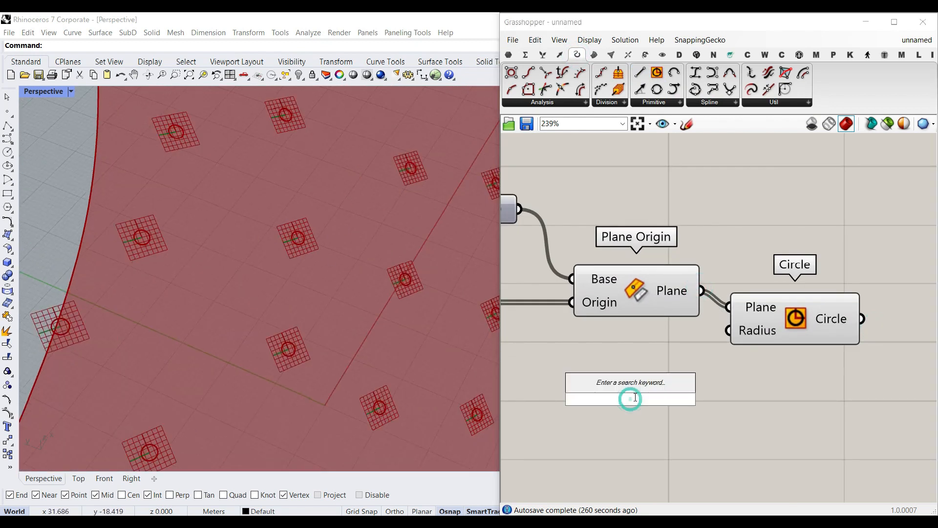
{"action": "type", "text": "1..30.00"}
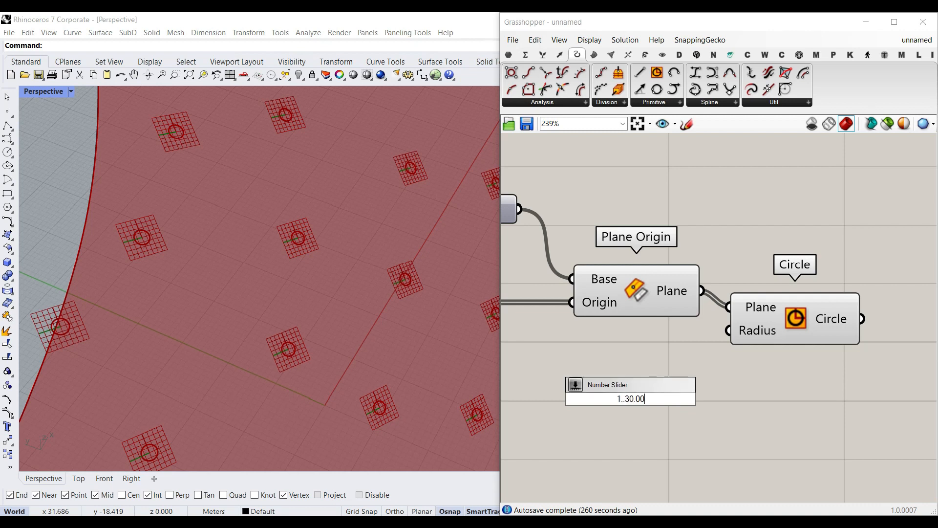
{"action": "key", "text": "Return"}
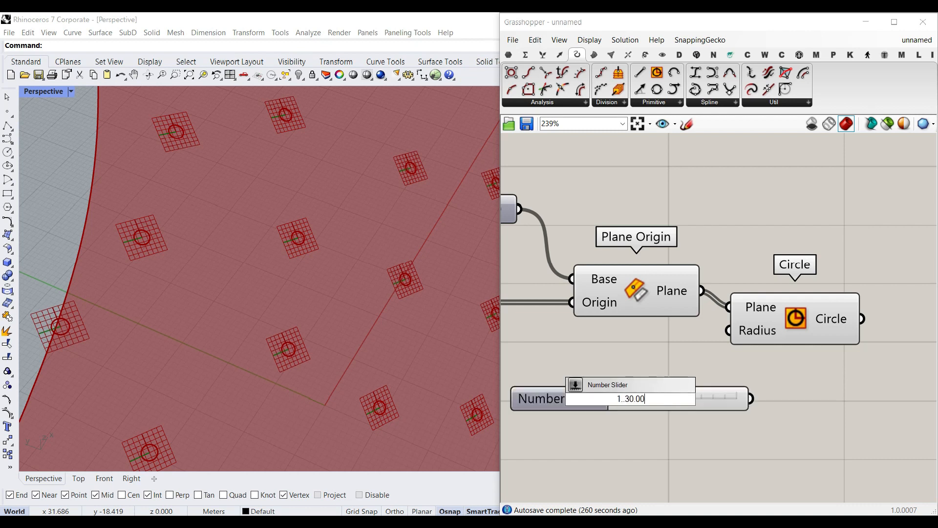
{"action": "left_click_drag", "start_coordinate": [752, 398], "coordinate": [728, 330]}
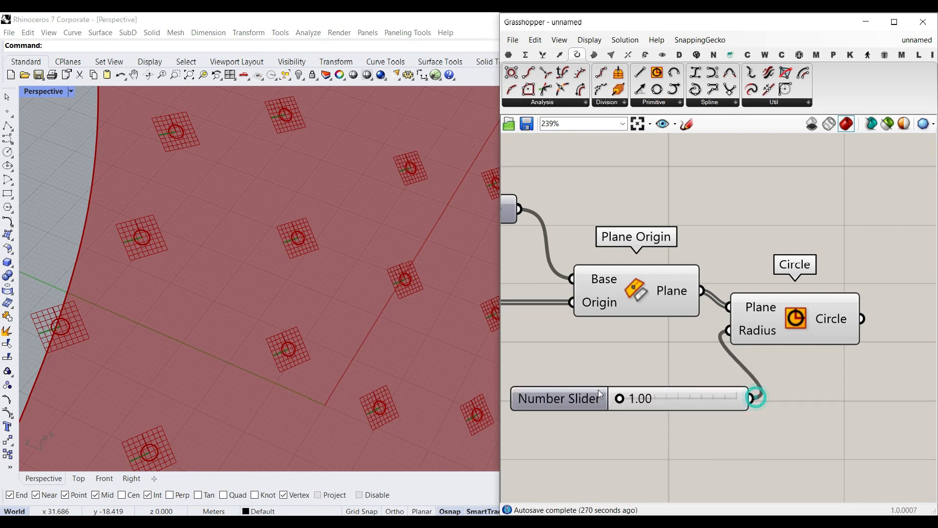
Step: Rename the number slider as Radius and set its value to 6.00
{"action": "right_click", "coordinate": [545, 398]}
{"action": "type", "text": "Radius"}
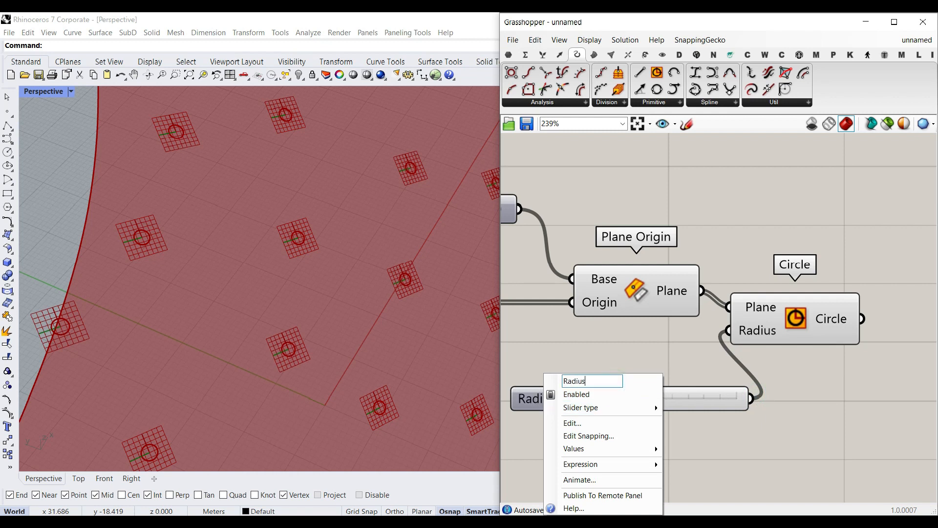
{"action": "key", "text": "Return"}
{"action": "left_click_drag", "start_coordinate": [576, 399], "coordinate": [602, 388]}
{"action": "scroll", "coordinate": [303, 295], "scroll_direction": "down", "scroll_amount": 6}
{"action": "scroll", "coordinate": [332, 301], "scroll_direction": "up", "scroll_amount": 3}
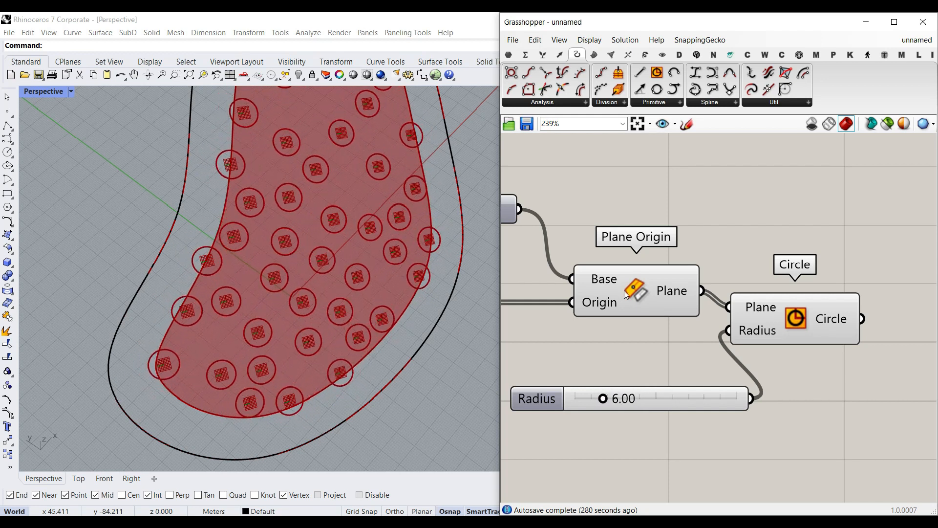
Step: Turn off the preview of Plane Origin and set the Radius slider to 5.21, placing it closer below Plane Origin
{"action": "right_click", "coordinate": [627, 285]}
{"action": "left_click", "coordinate": [647, 305]}
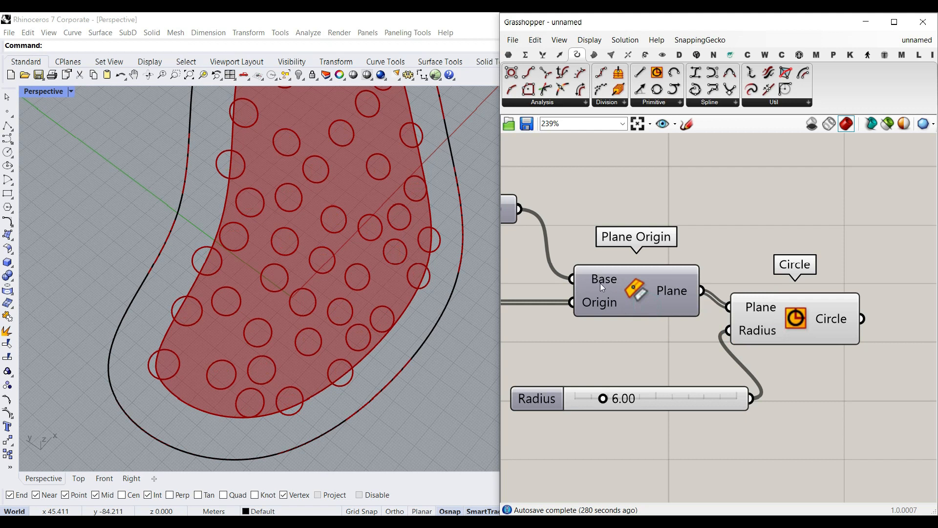
{"action": "scroll", "coordinate": [336, 300], "scroll_direction": "down", "scroll_amount": 4}
{"action": "right_click_drag", "start_coordinate": [336, 300], "coordinate": [386, 286]}
{"action": "right_click_drag", "start_coordinate": [293, 321], "coordinate": [345, 336]}
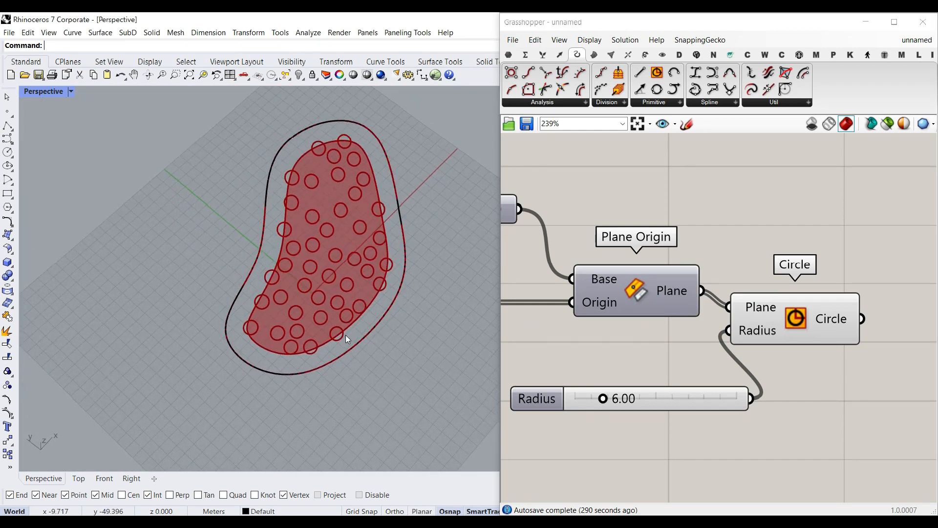
{"action": "right_click_drag", "start_coordinate": [306, 269], "coordinate": [322, 259]}
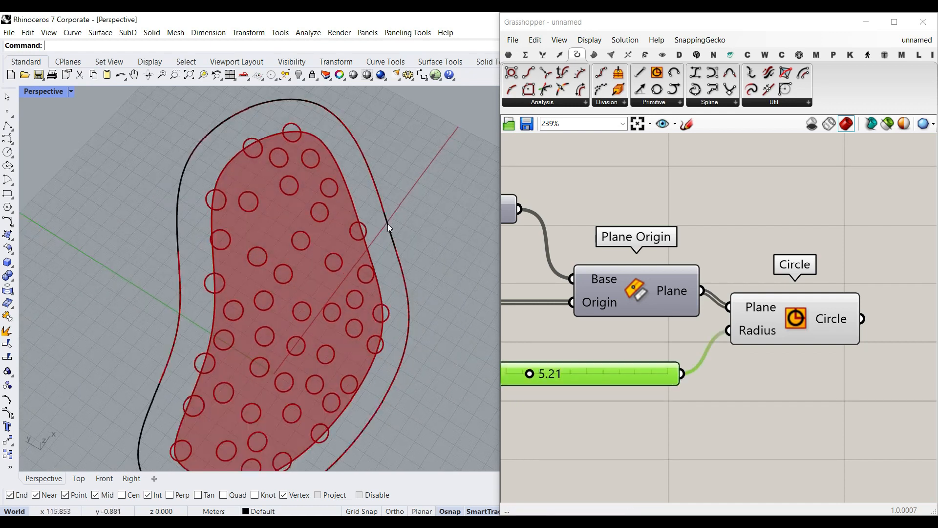
{"action": "right_click_drag", "start_coordinate": [388, 224], "coordinate": [354, 255]}
{"action": "scroll", "coordinate": [357, 246], "scroll_direction": "up", "scroll_amount": 4}
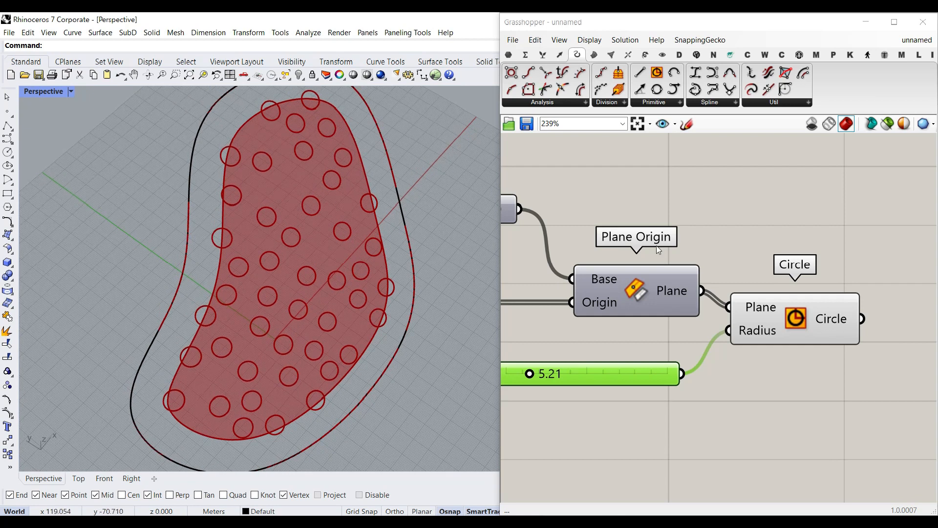
Step: Add a Kangaroo Solver component and place it past the Circle component with space between them
{"action": "left_click", "coordinate": [853, 56]}
{"action": "left_click", "coordinate": [836, 104]}
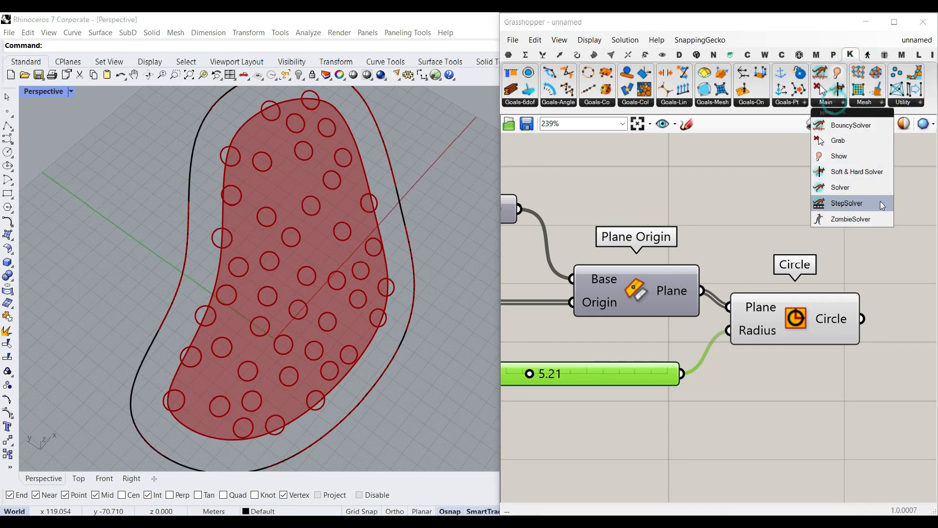
{"action": "left_click", "coordinate": [849, 188]}
{"action": "left_click", "coordinate": [779, 247]}
{"action": "right_click_drag", "start_coordinate": [779, 247], "coordinate": [646, 215]}
{"action": "left_click_drag", "start_coordinate": [632, 209], "coordinate": [837, 321]}
{"action": "right_click_drag", "start_coordinate": [838, 310], "coordinate": [696, 325]}
{"action": "left_click_drag", "start_coordinate": [699, 319], "coordinate": [770, 326]}
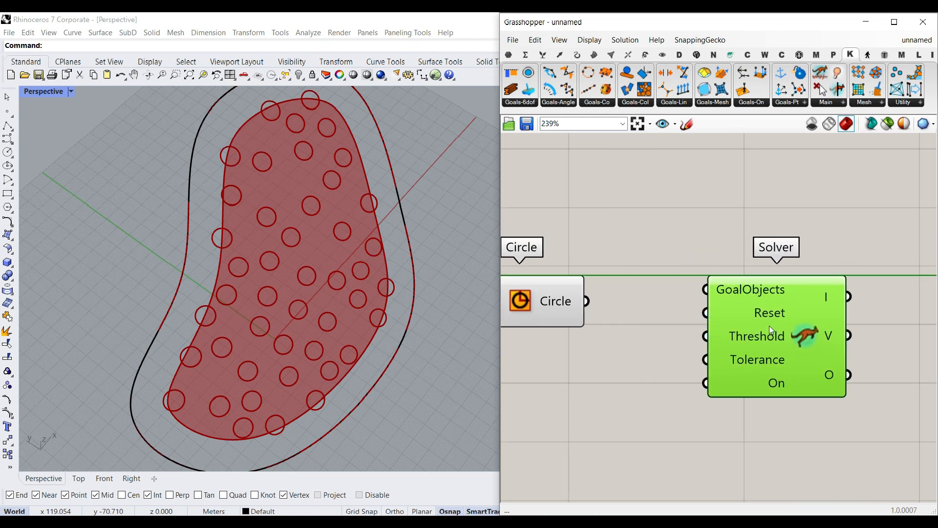